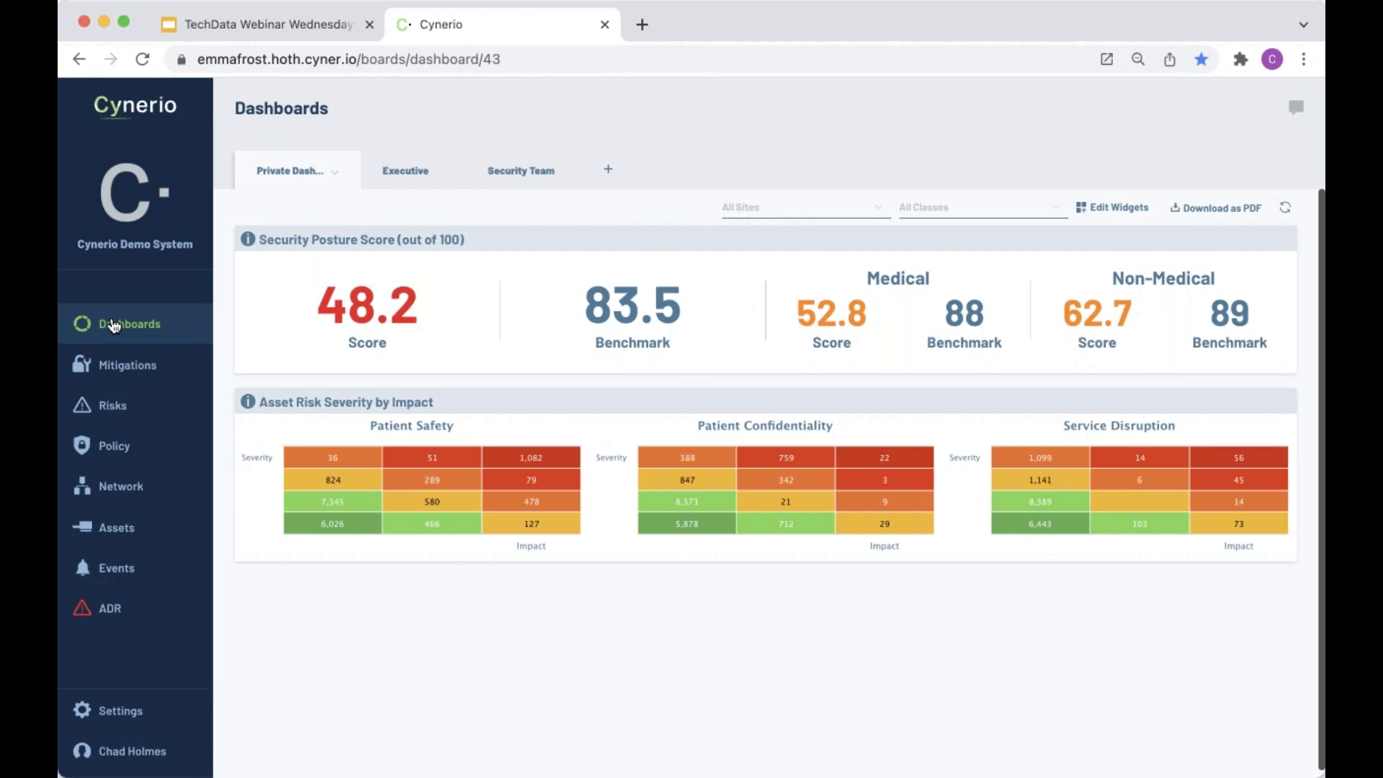
Step: List the assets with critical risk severity and high patient safety impact from the dashboard's risk matrix and look through them
{"action": "mouse_move", "coordinate": [424, 455]}
{"action": "key", "text": "super+plus"}
{"action": "mouse_move", "coordinate": [365, 581]}
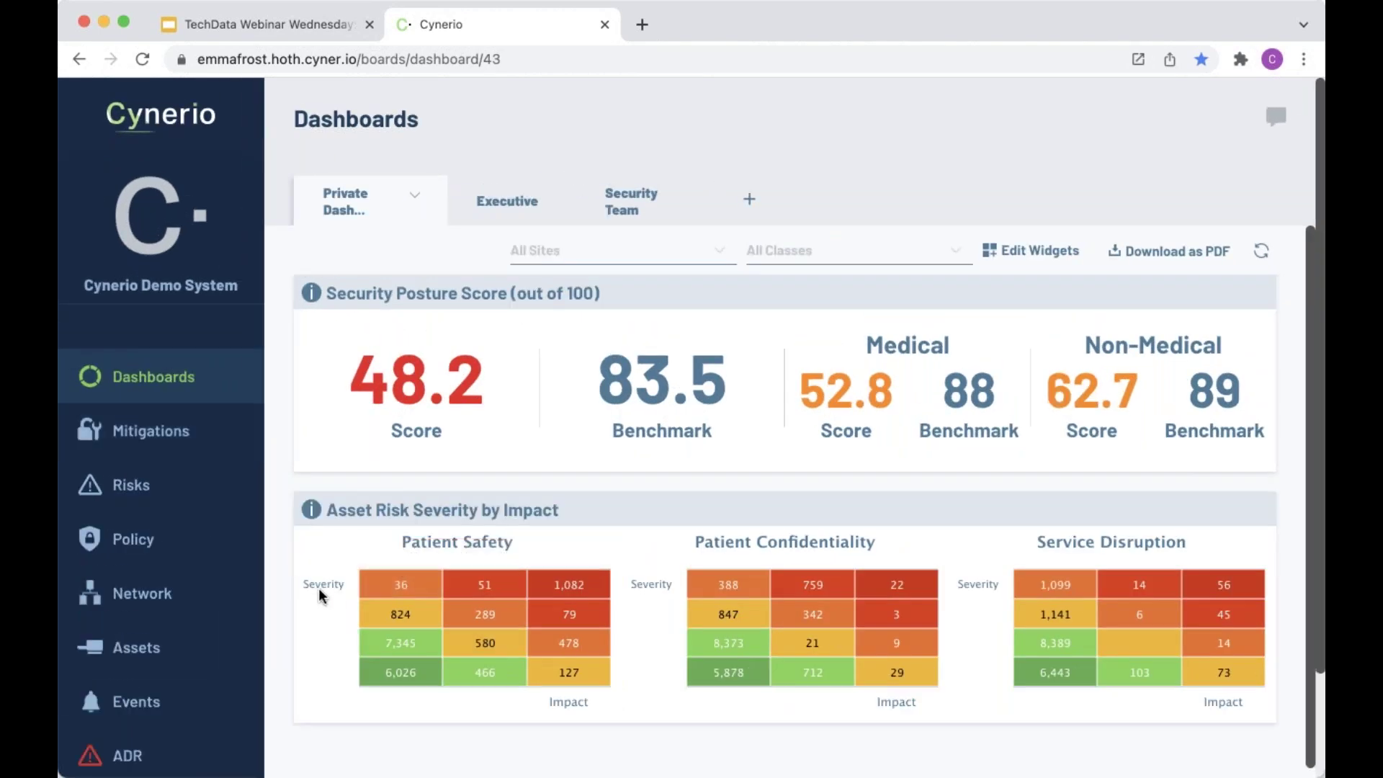
{"action": "mouse_move", "coordinate": [572, 581]}
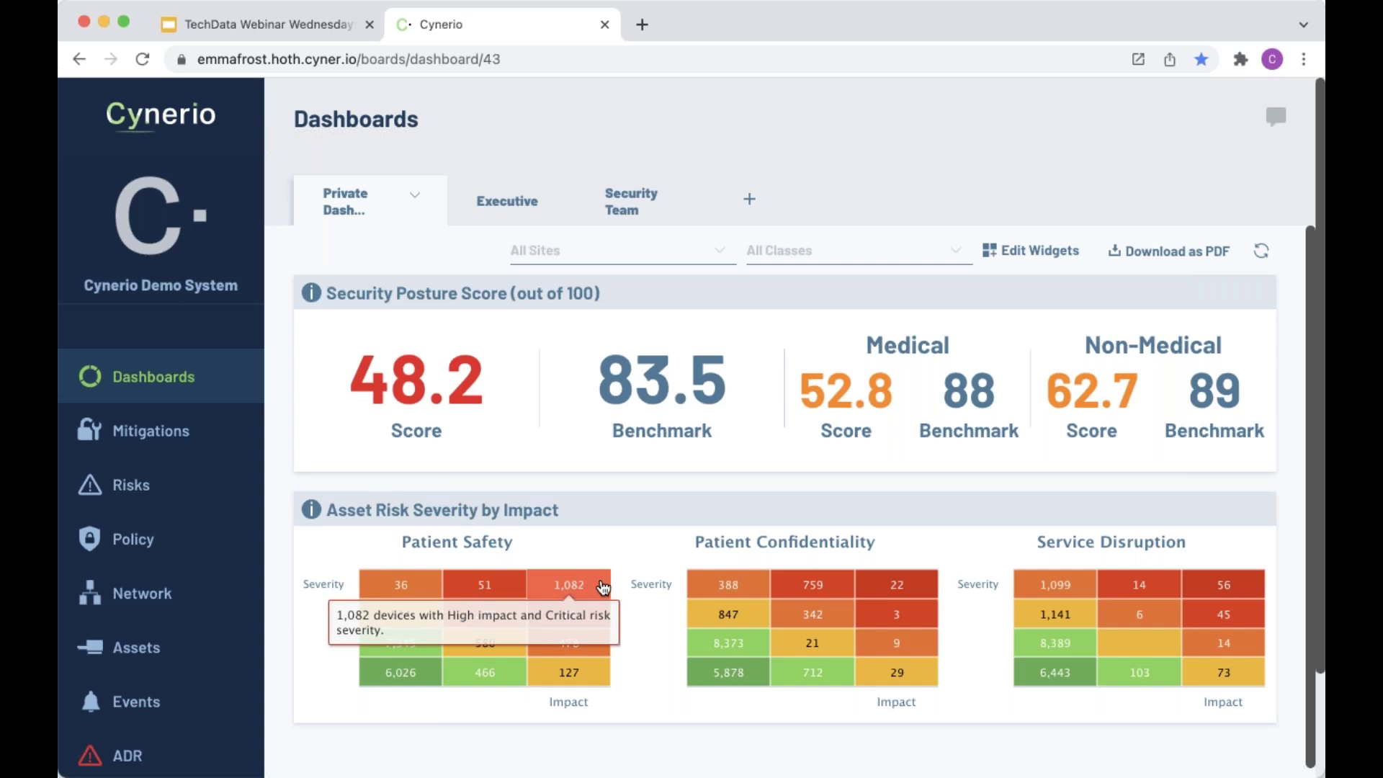
{"action": "left_click", "coordinate": [602, 587]}
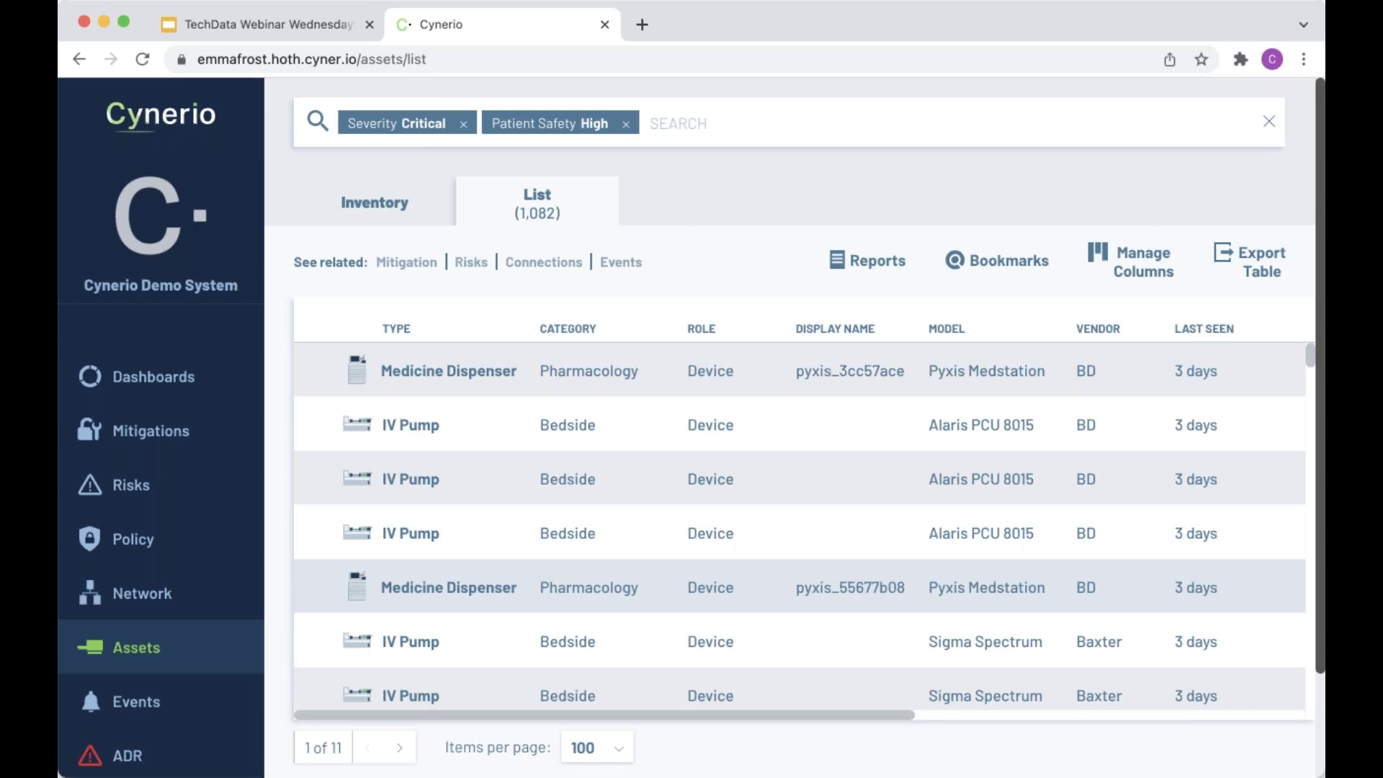
{"action": "scroll", "coordinate": [800, 526], "scroll_direction": "down", "scroll_amount": 5}
{"action": "scroll", "coordinate": [800, 518], "scroll_direction": "down", "scroll_amount": 6}
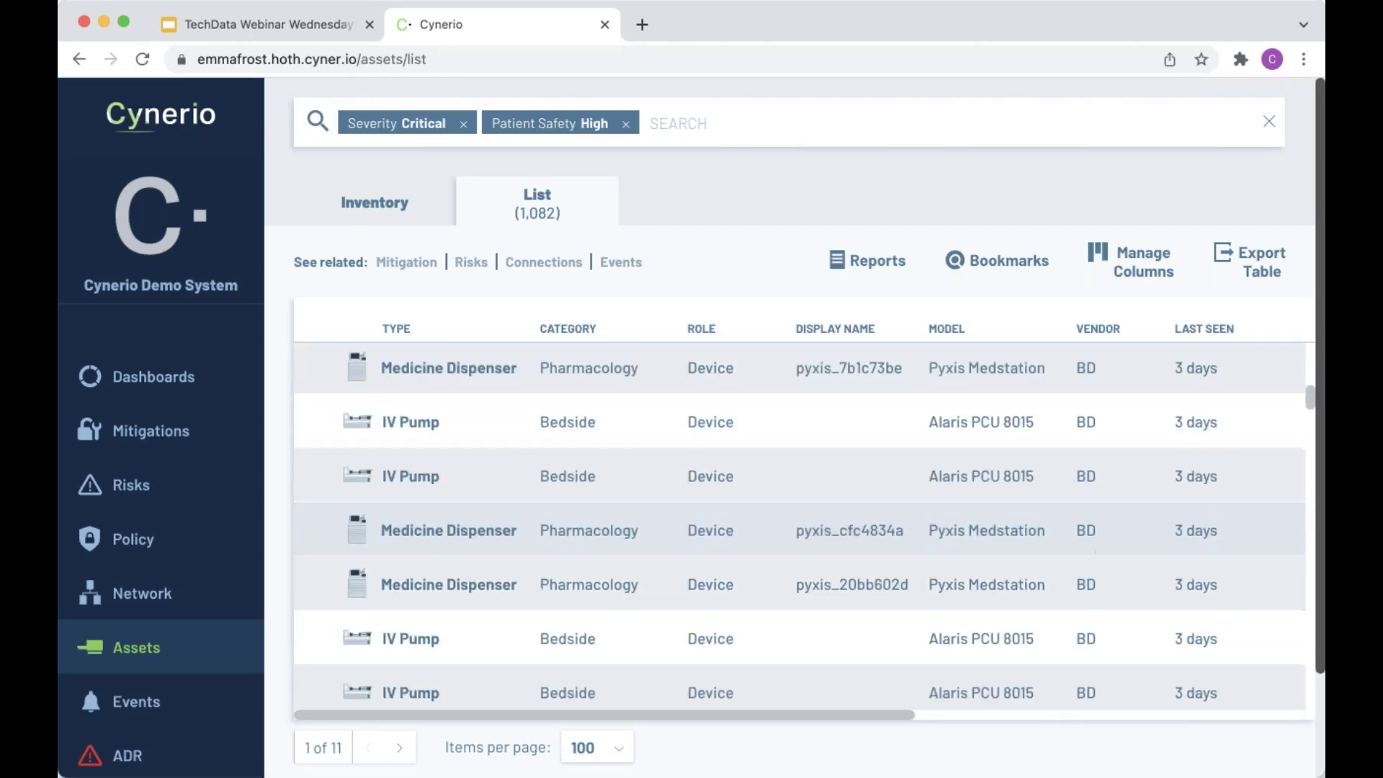
{"action": "scroll", "coordinate": [799, 519], "scroll_direction": "up", "scroll_amount": 10}
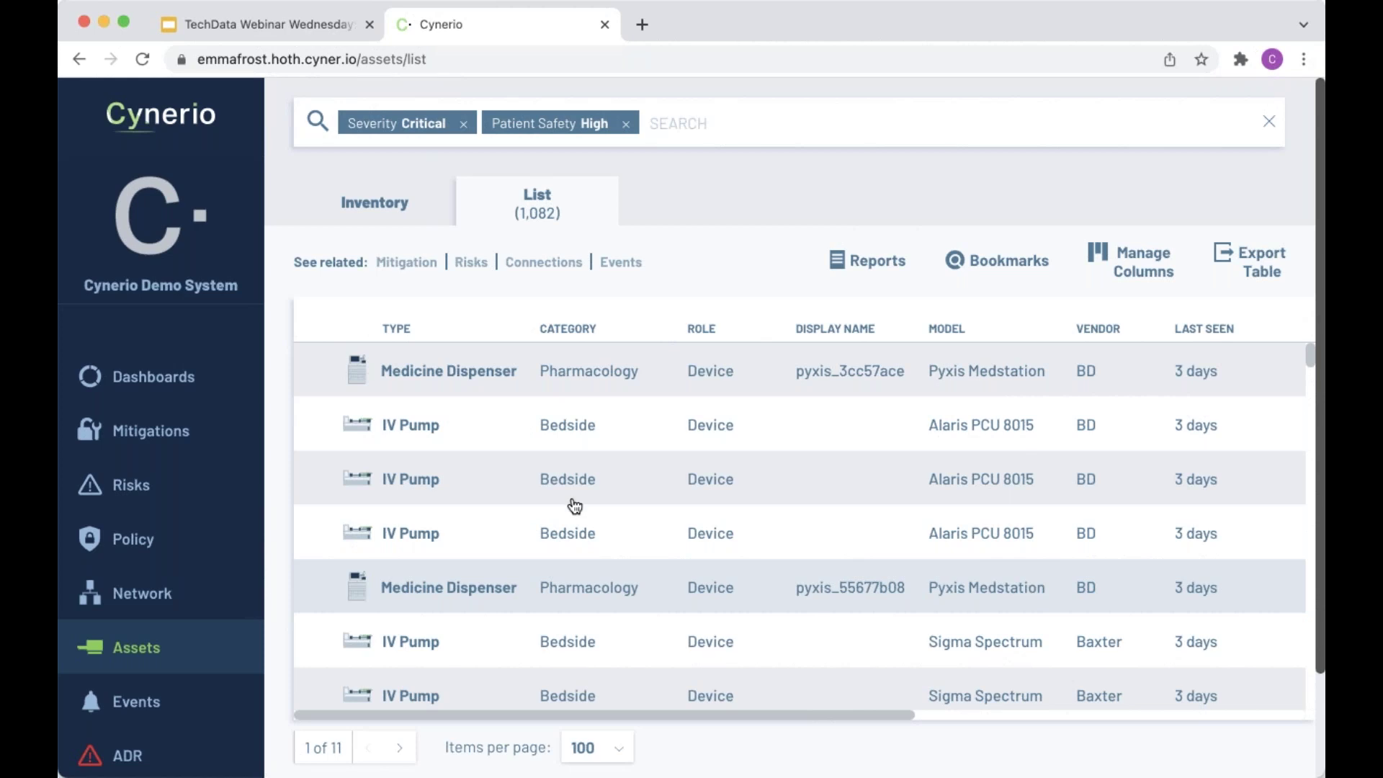
Step: Show the risks related to the listed assets and filter them to the Device Recall Notice risk group
{"action": "left_click", "coordinate": [469, 264]}
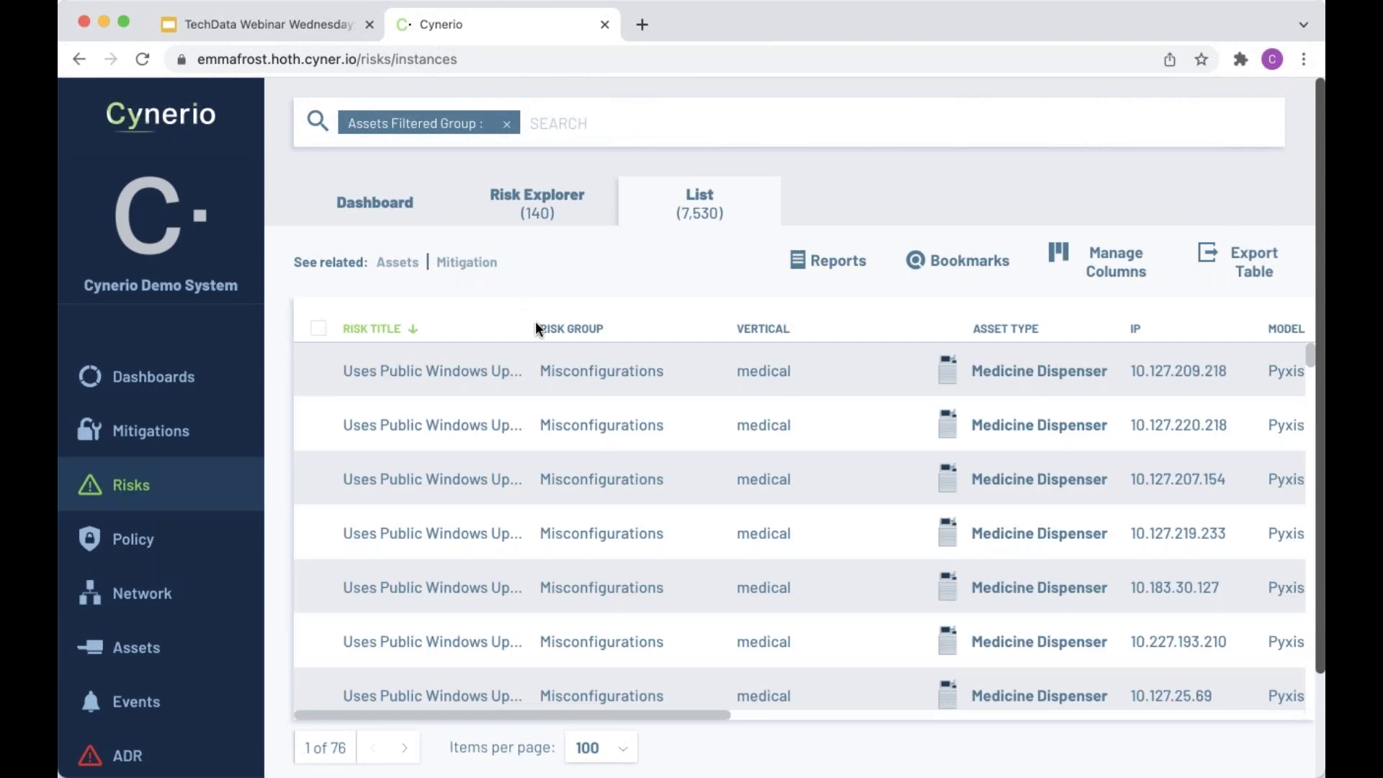
{"action": "left_click", "coordinate": [533, 326]}
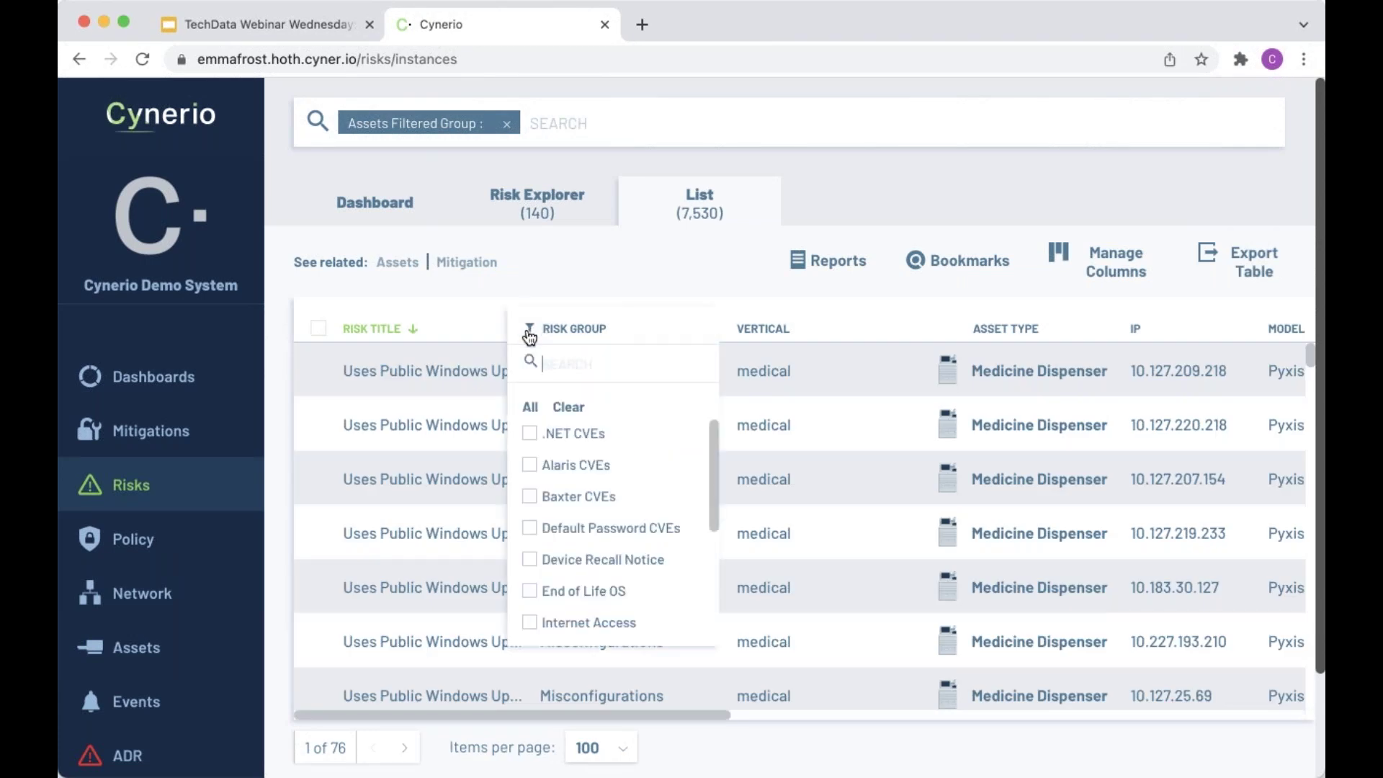
{"action": "left_click", "coordinate": [531, 562]}
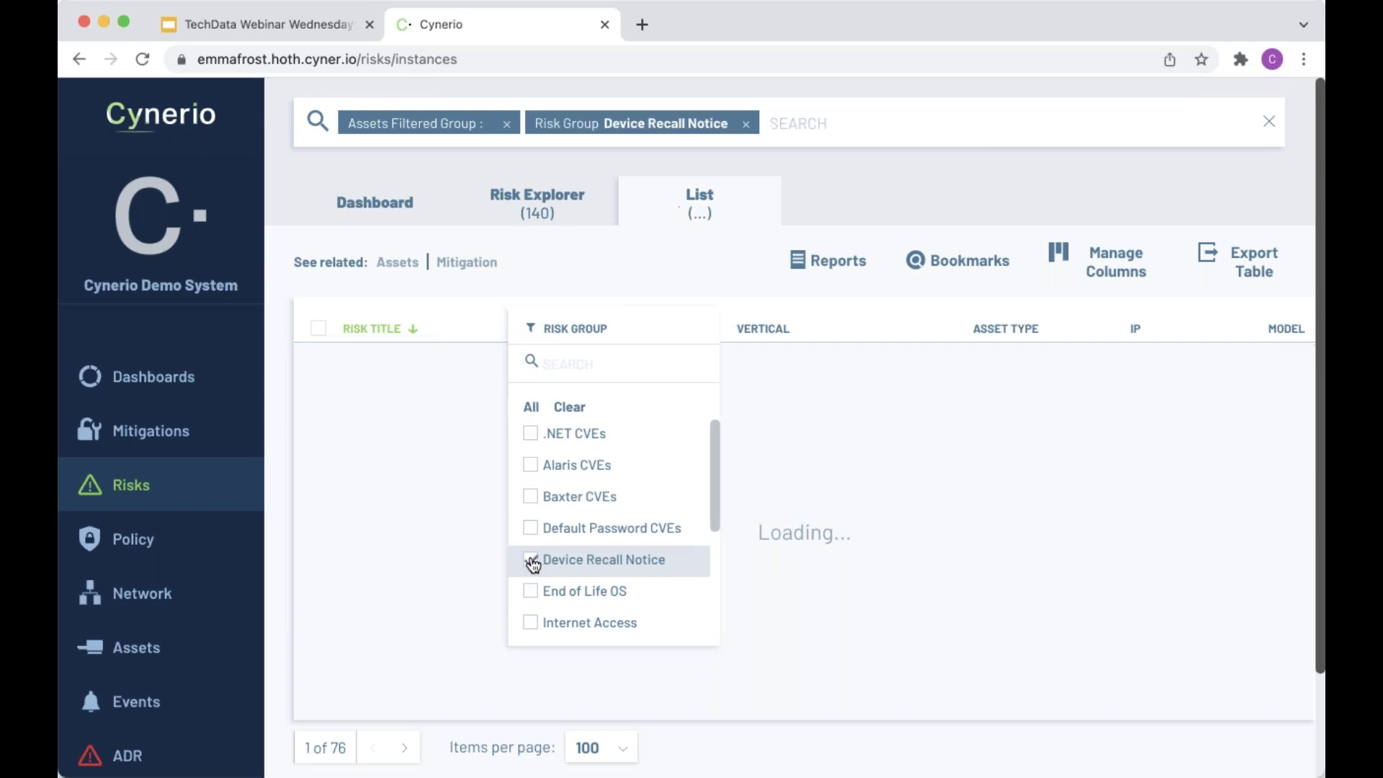
{"action": "left_click", "coordinate": [891, 192]}
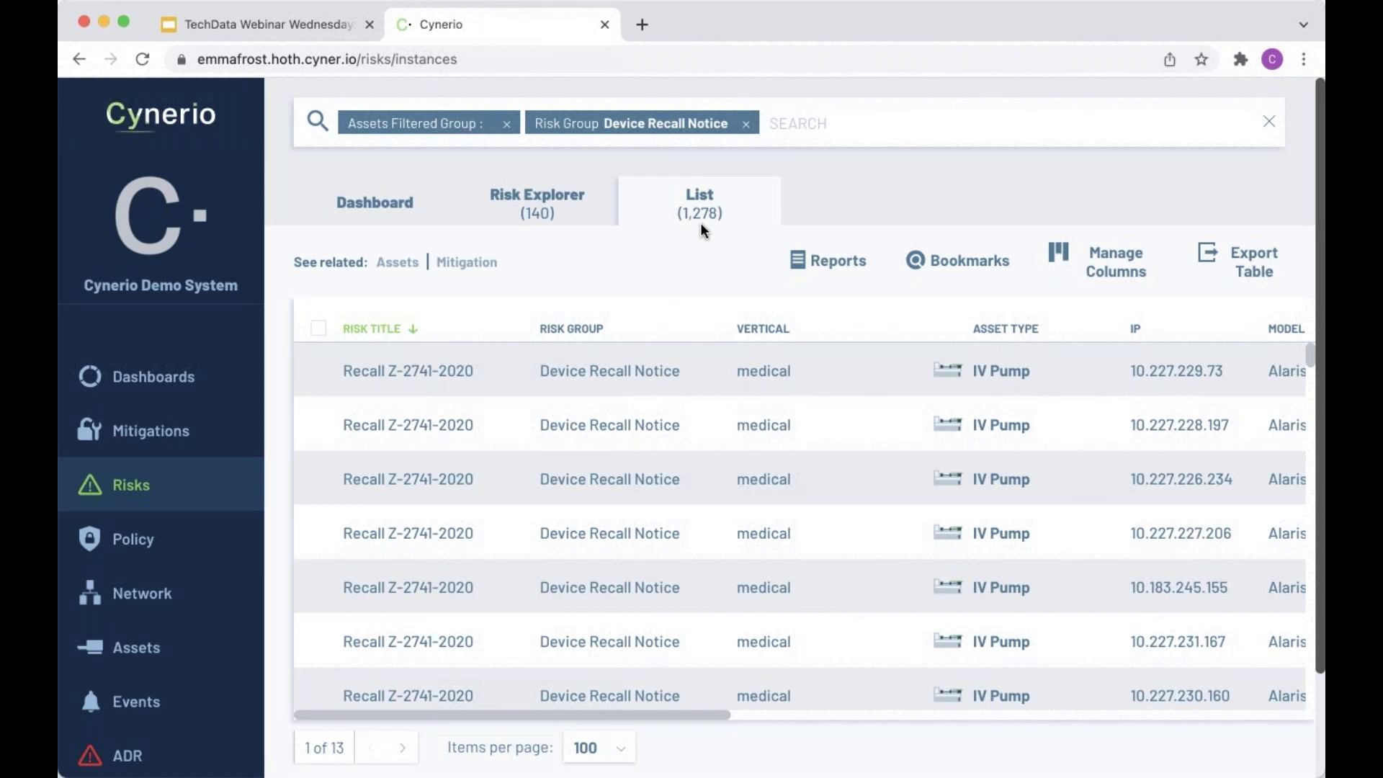
Step: Open the first IV pump recall, Z-2741-2020, and examine its risk group, initiation date and description
{"action": "scroll", "coordinate": [989, 436], "scroll_direction": "down", "scroll_amount": 3}
{"action": "scroll", "coordinate": [989, 436], "scroll_direction": "up", "scroll_amount": 3}
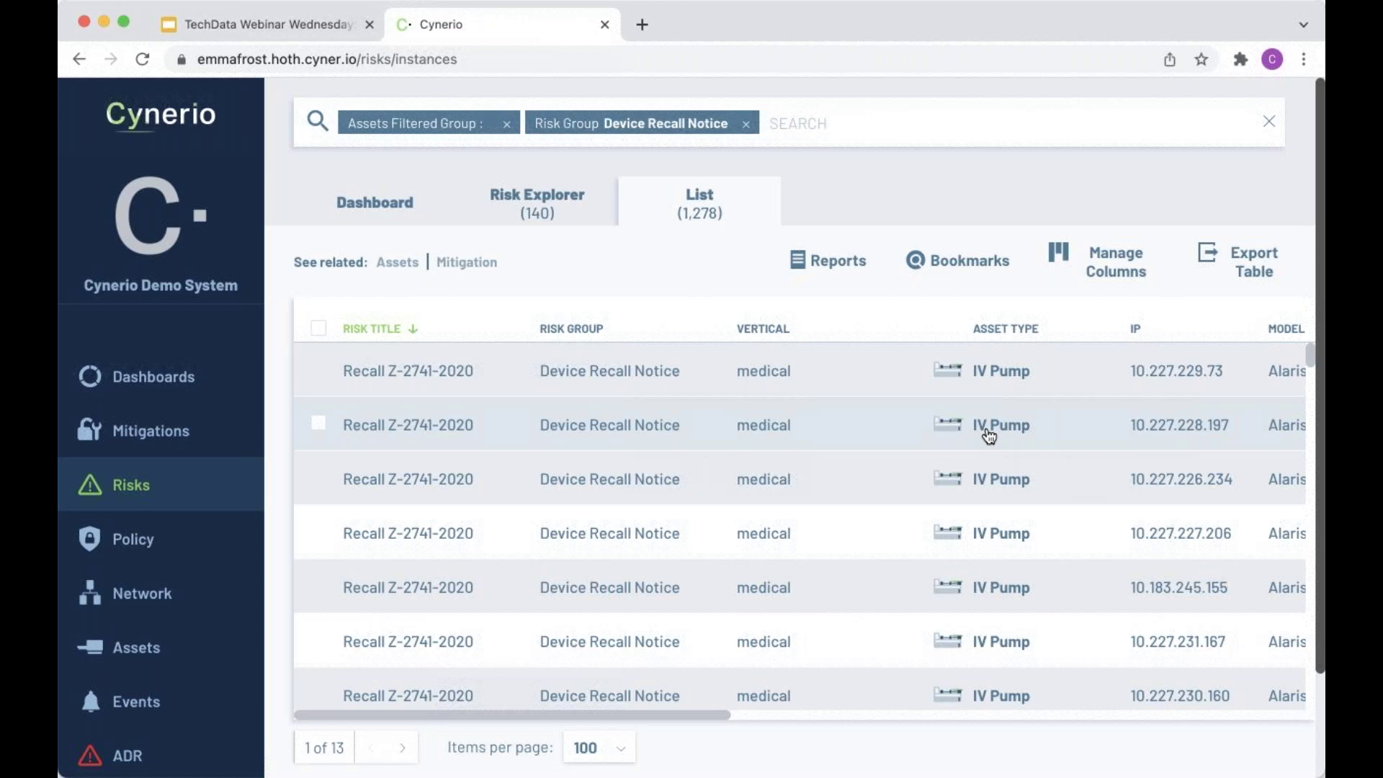
{"action": "left_click", "coordinate": [634, 373]}
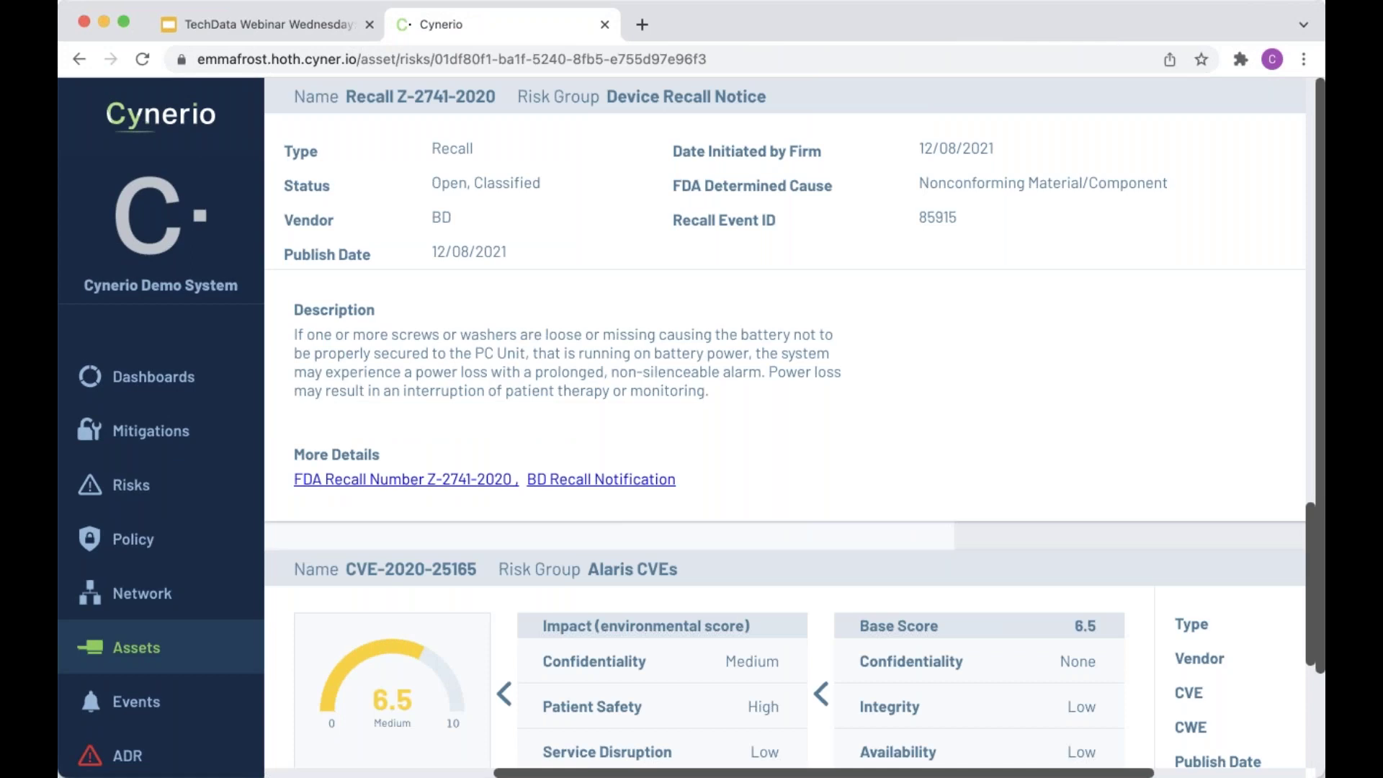
{"action": "scroll", "coordinate": [623, 137], "scroll_direction": "up", "scroll_amount": 2}
{"action": "left_click_drag", "start_coordinate": [606, 147], "coordinate": [762, 145]}
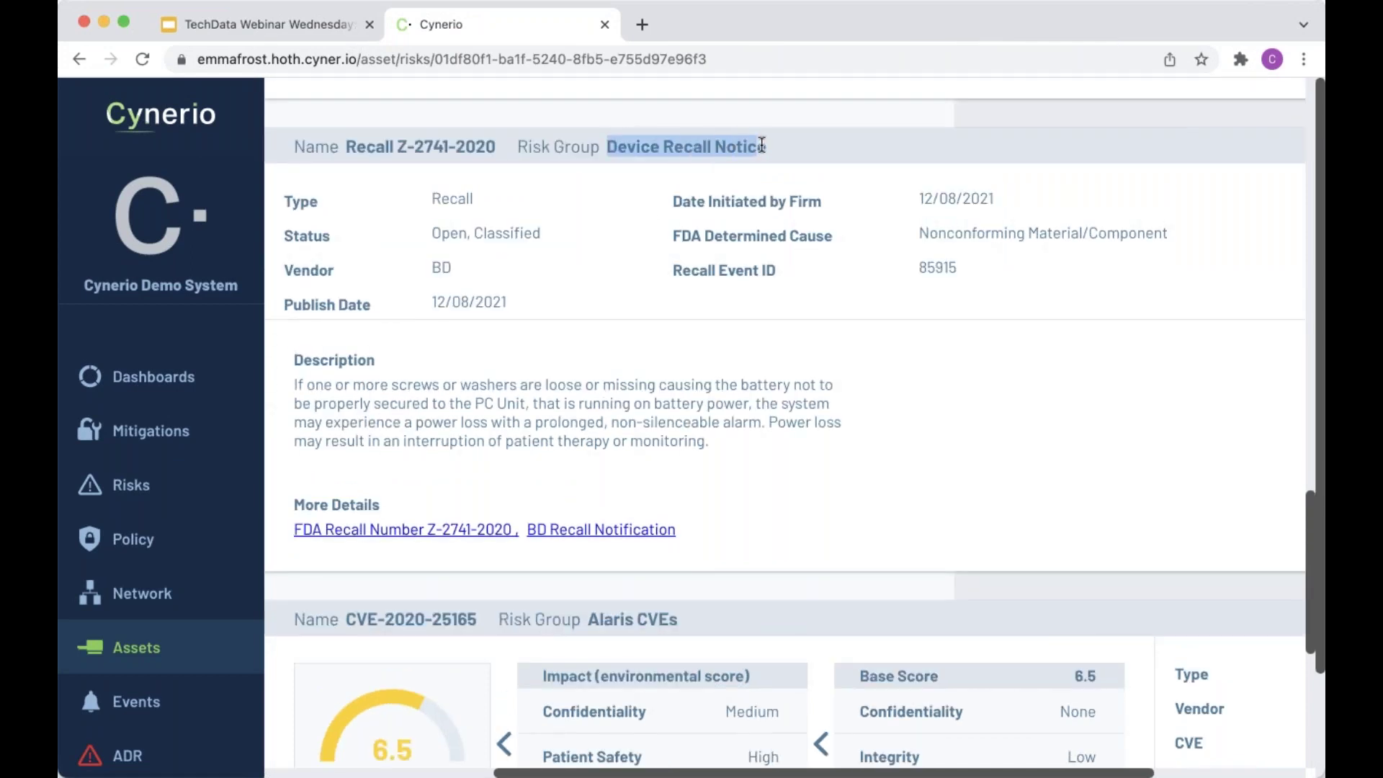
{"action": "left_click_drag", "start_coordinate": [955, 201], "coordinate": [982, 202]}
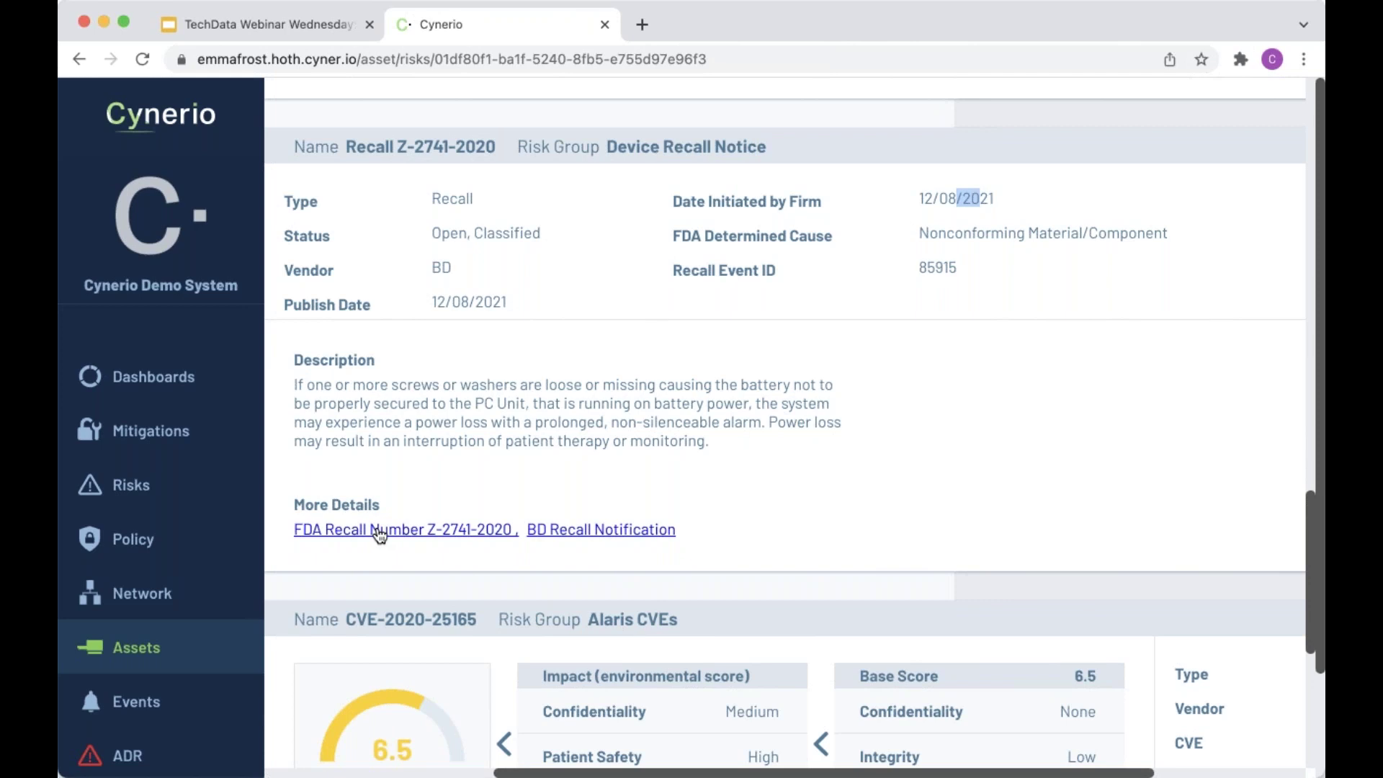
Step: Open the BD Recall Notification PDF for the recall and read through its affected devices, overall risk and overview of actions
{"action": "left_click", "coordinate": [595, 542]}
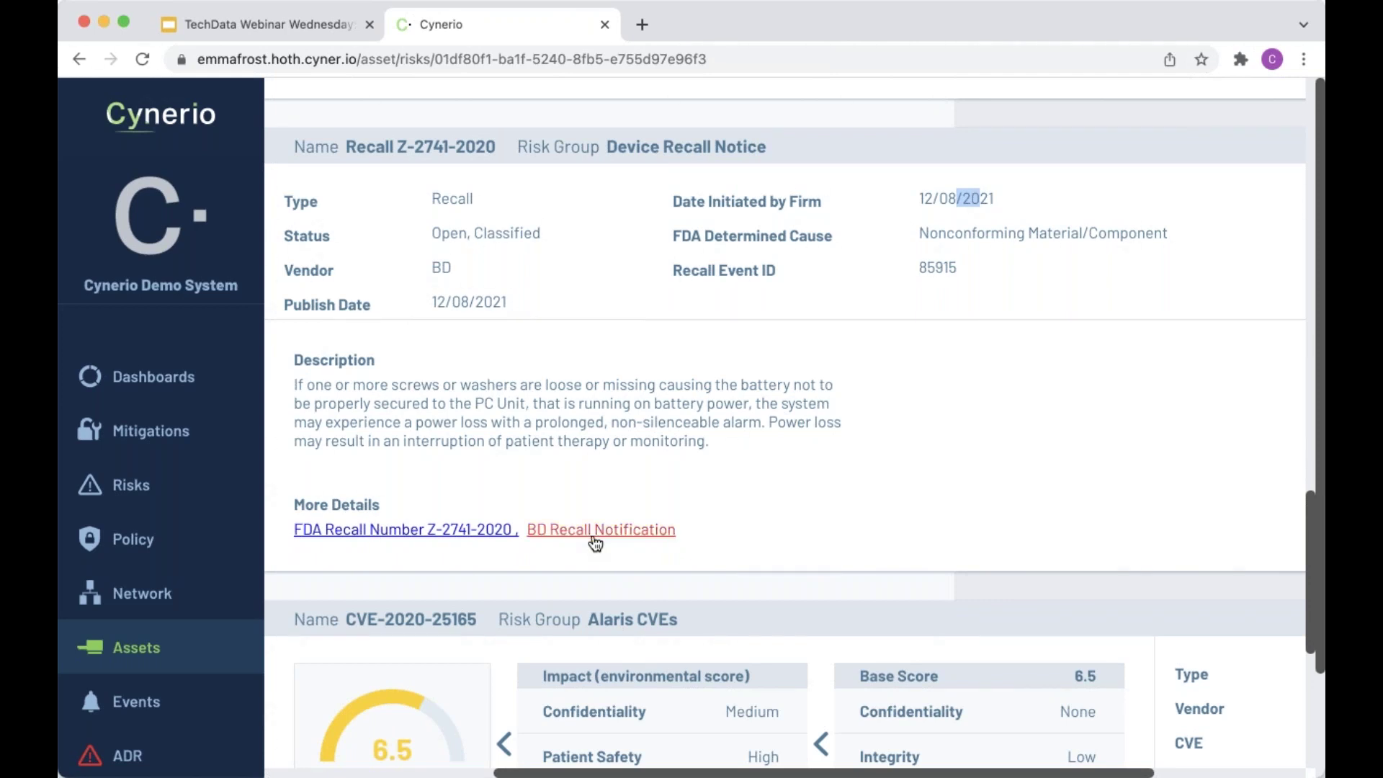
{"action": "left_click", "coordinate": [183, 755]}
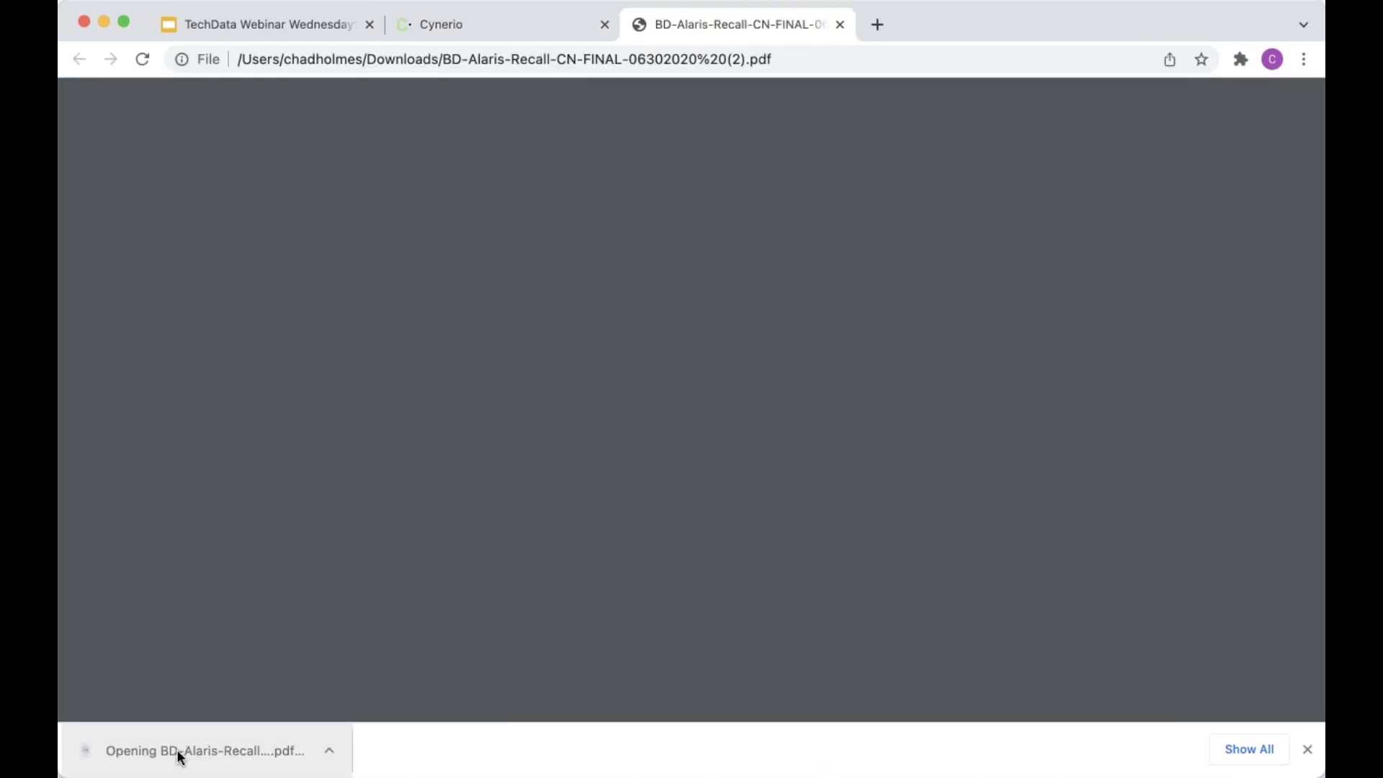
{"action": "scroll", "coordinate": [838, 454], "scroll_direction": "down", "scroll_amount": 15}
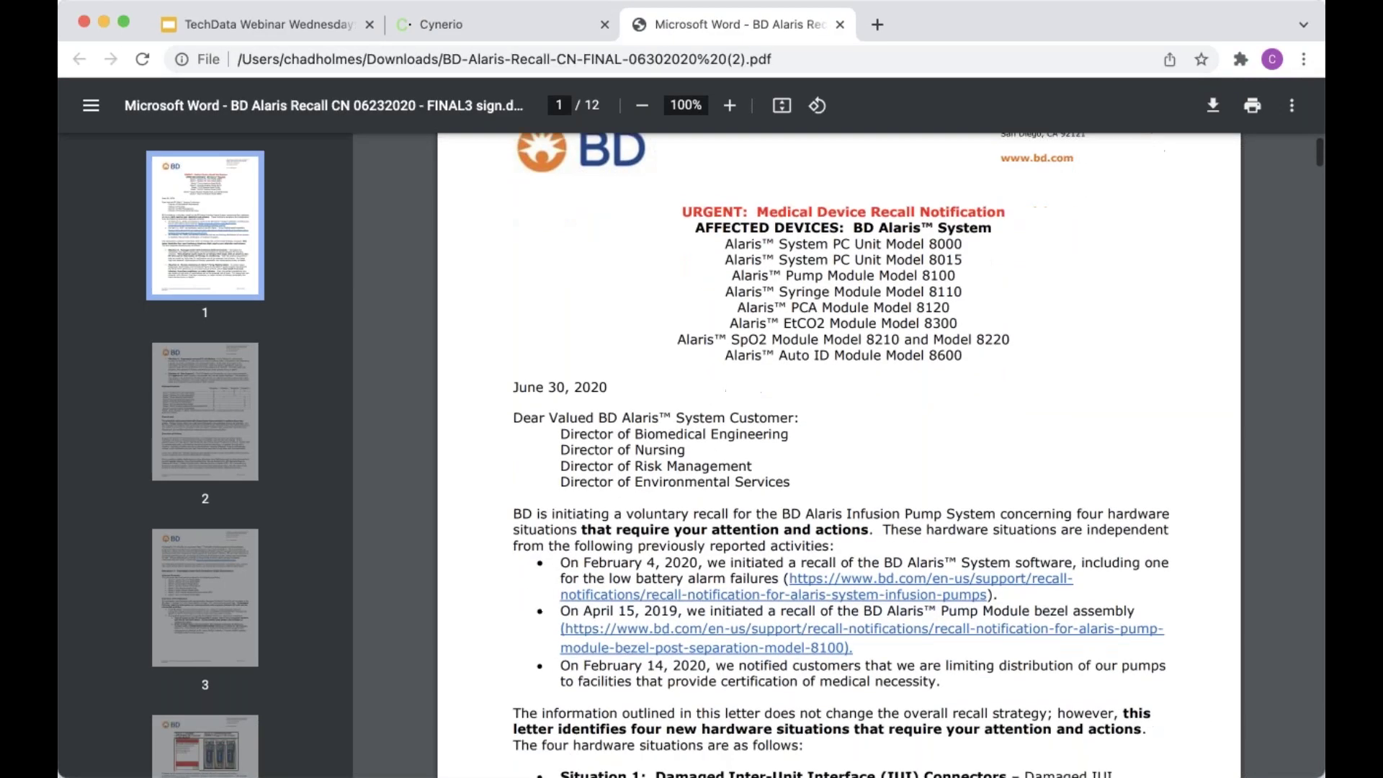
{"action": "scroll", "coordinate": [839, 453], "scroll_direction": "down", "scroll_amount": 10}
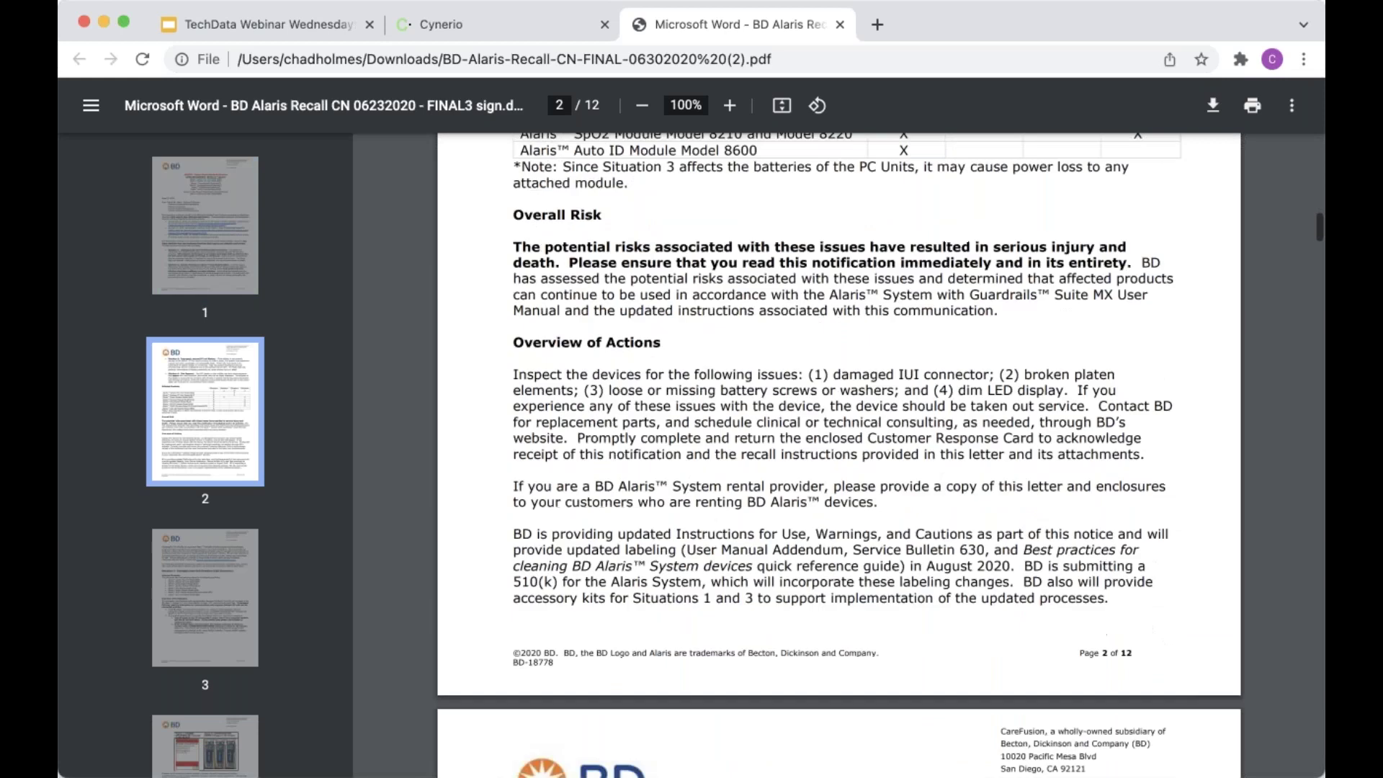
Step: Return to the Cynerio dashboards, and switch to the webinar presentation to check the Rapid Risk Reduction in Action slide
{"action": "left_click", "coordinate": [494, 22]}
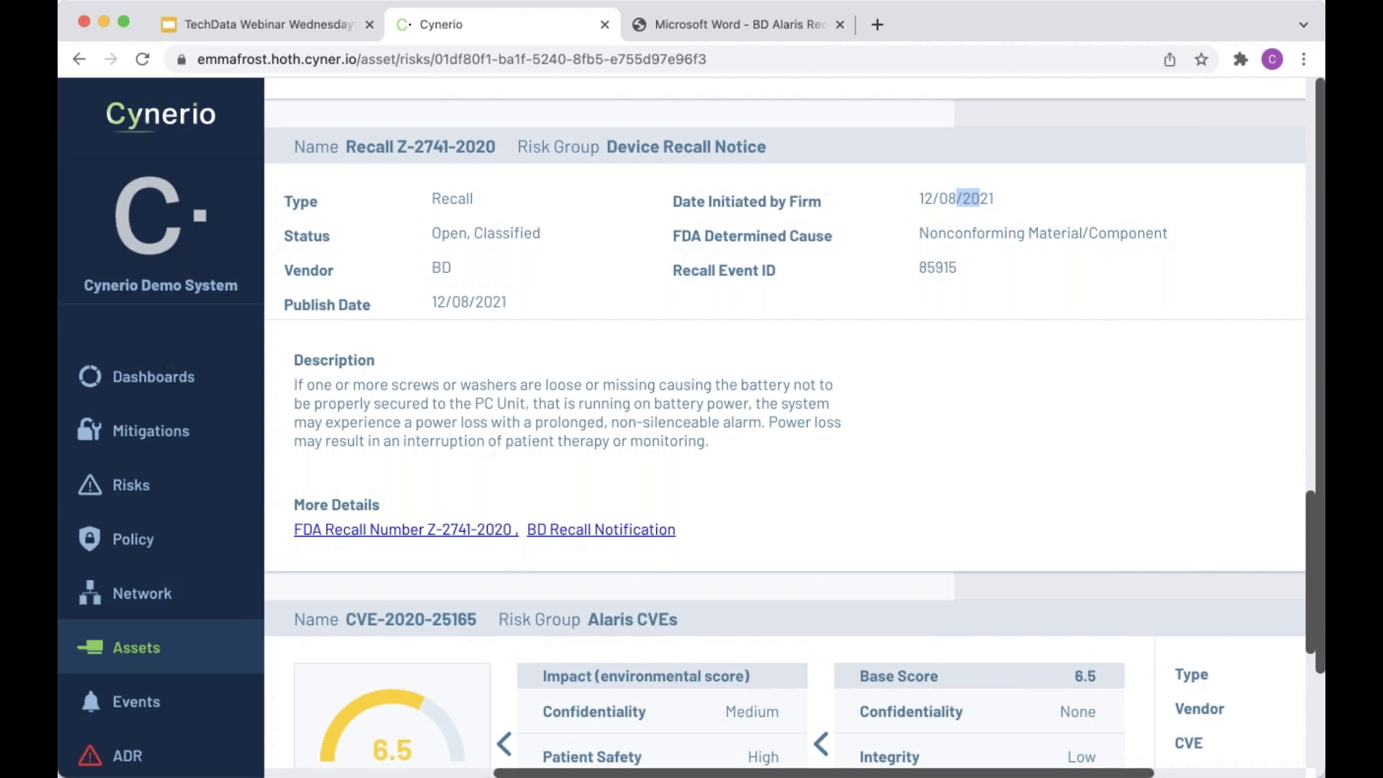
{"action": "left_click", "coordinate": [155, 377]}
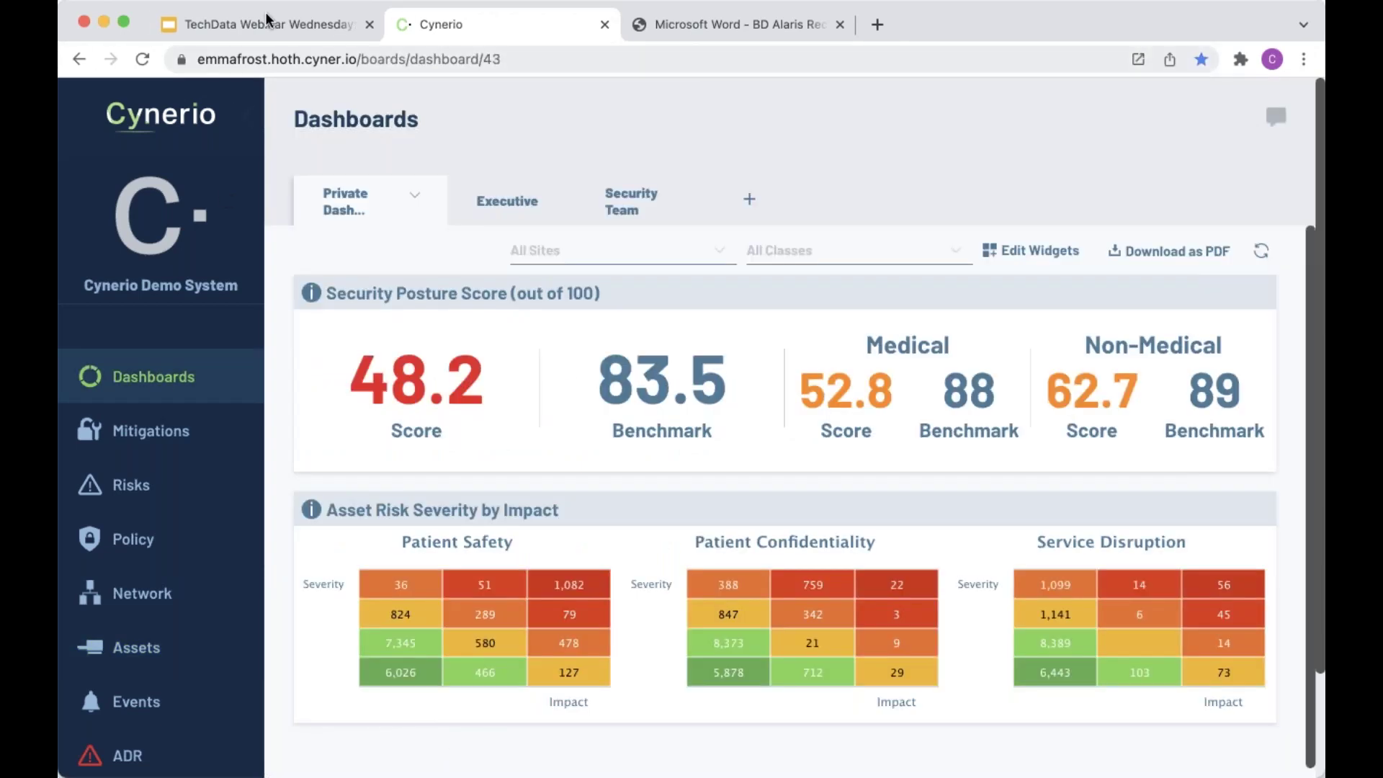
{"action": "left_click", "coordinate": [271, 20]}
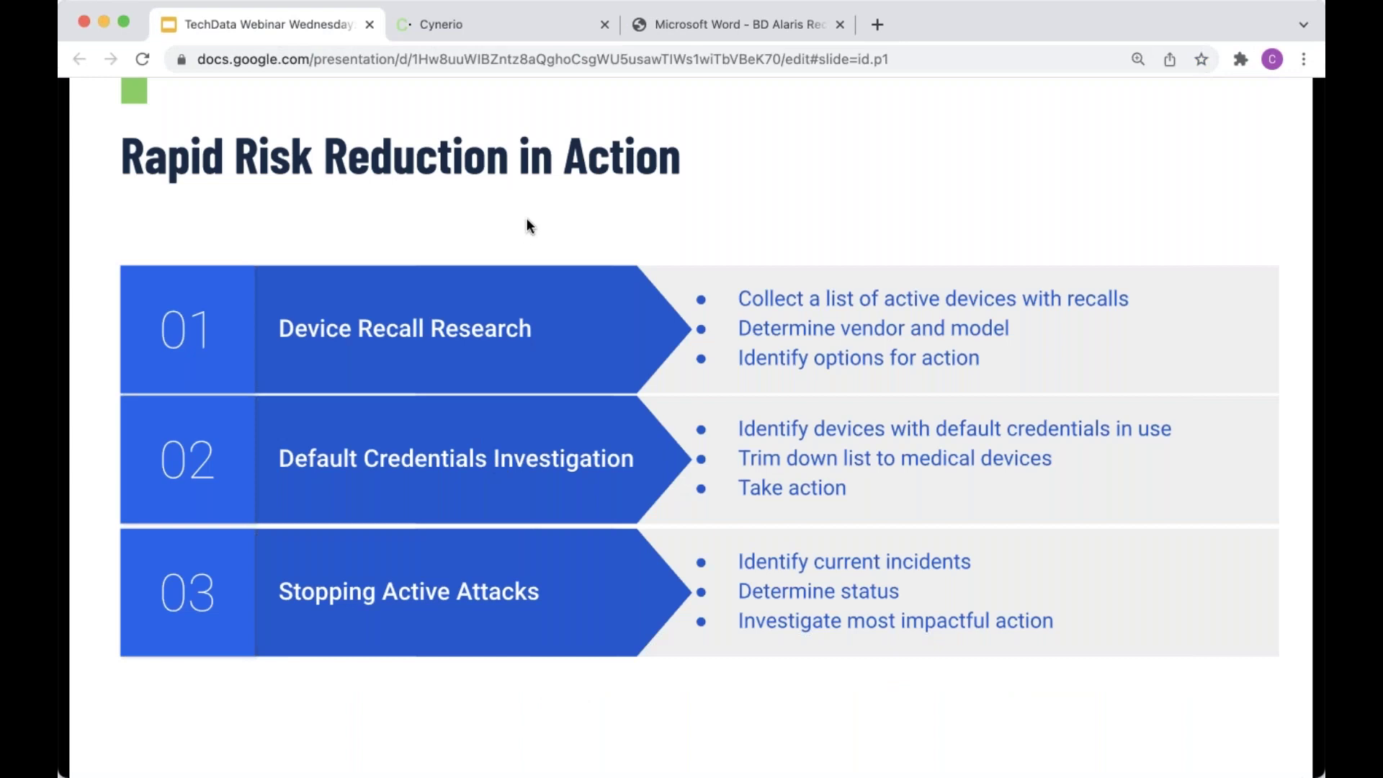
Step: Switch back to Cynerio and list the risks of the critical, high patient safety impact assets, filtered to the Default Password CVEs group
{"action": "left_click", "coordinate": [506, 24]}
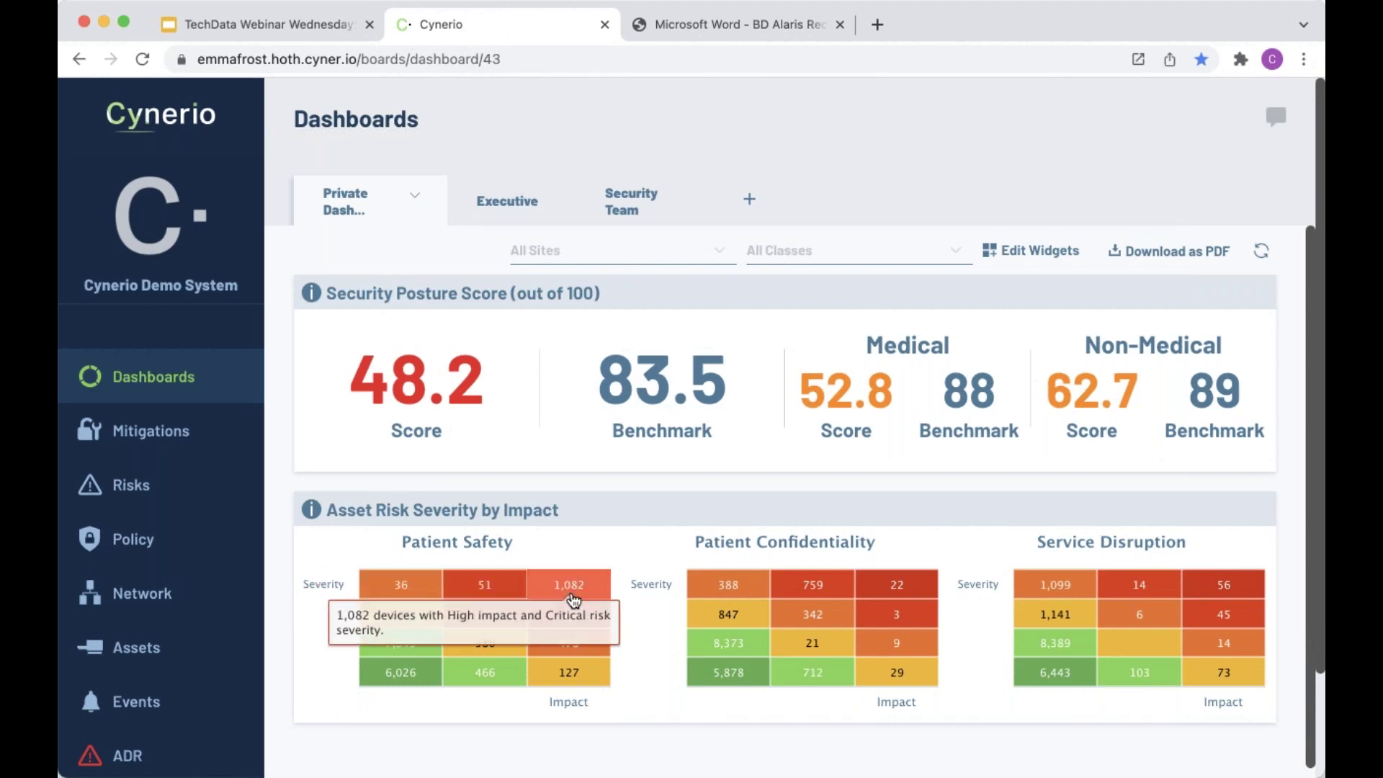
{"action": "left_click", "coordinate": [569, 584]}
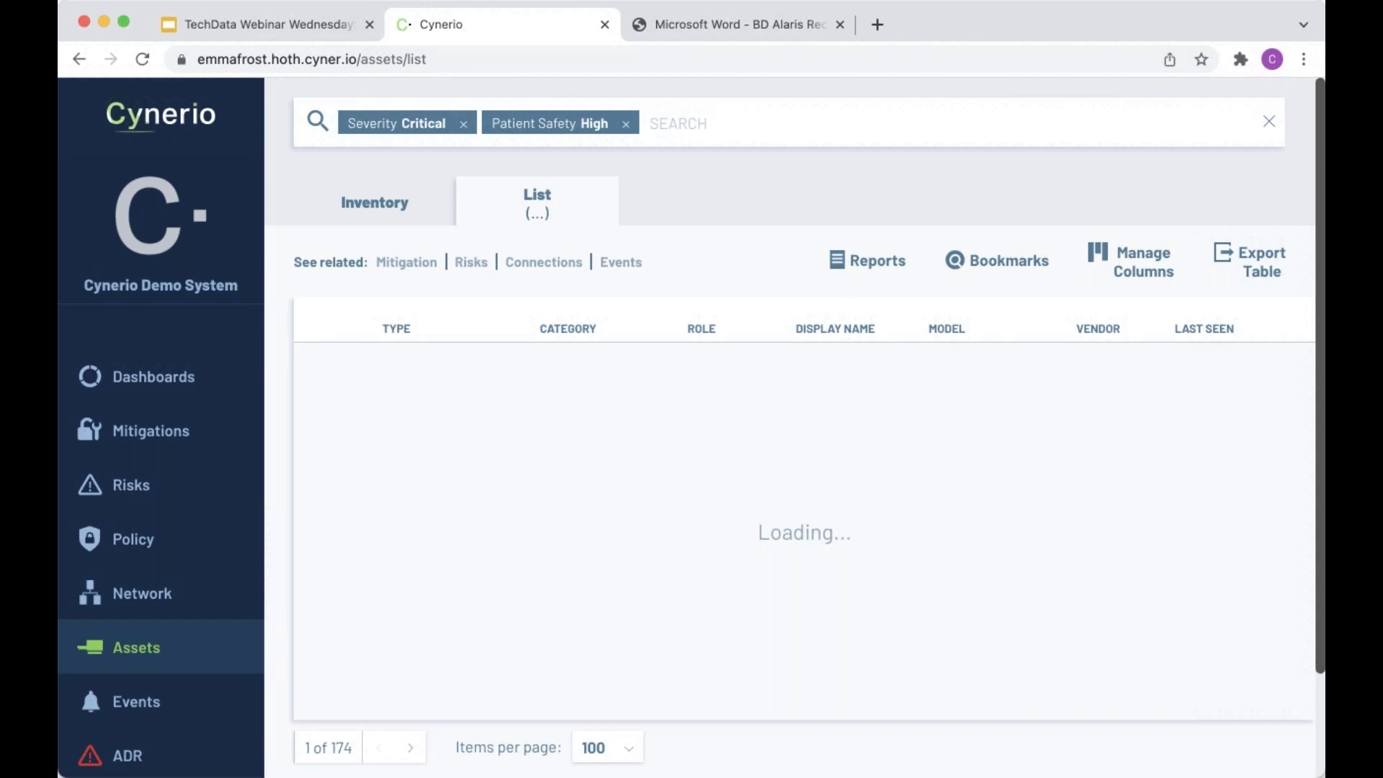
{"action": "left_click", "coordinate": [473, 264]}
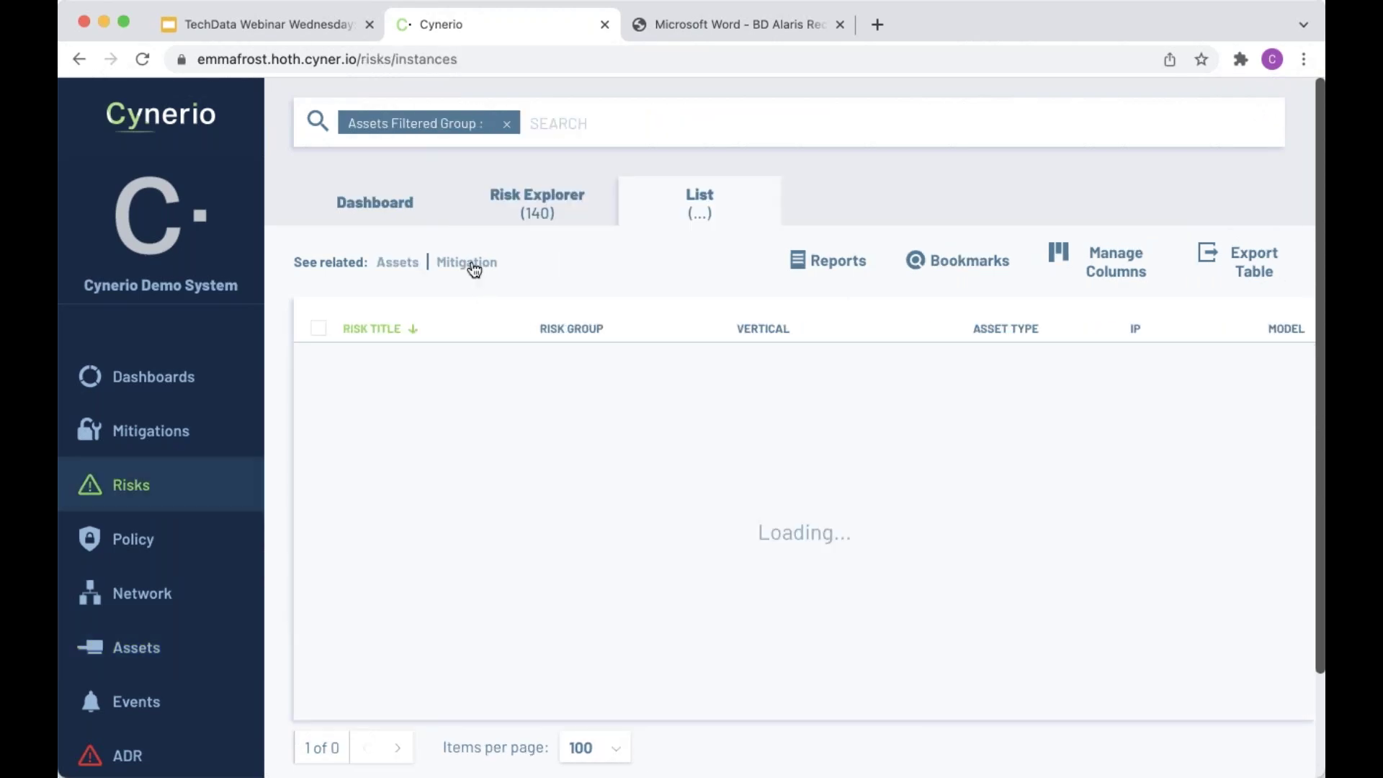
{"action": "left_click", "coordinate": [529, 330]}
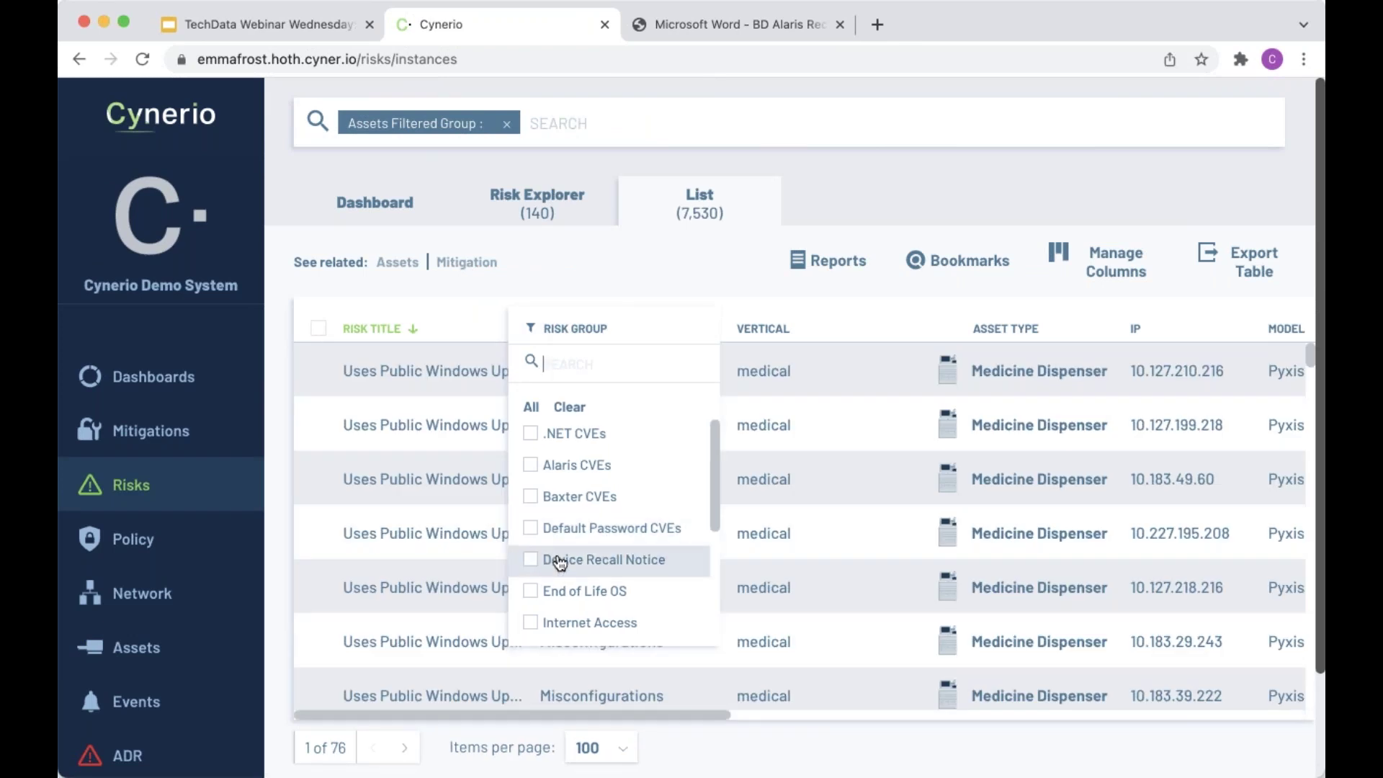
{"action": "left_click", "coordinate": [539, 539]}
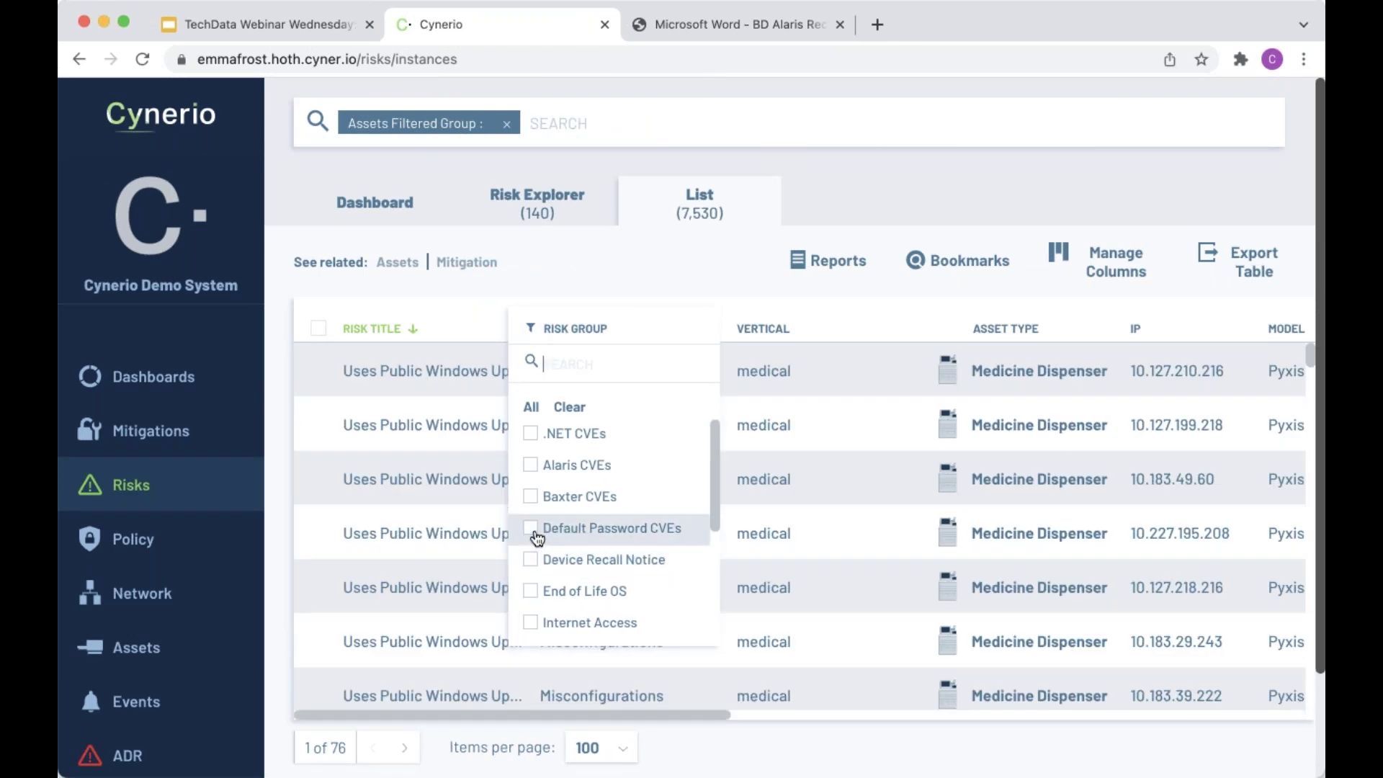
{"action": "left_click", "coordinate": [638, 270]}
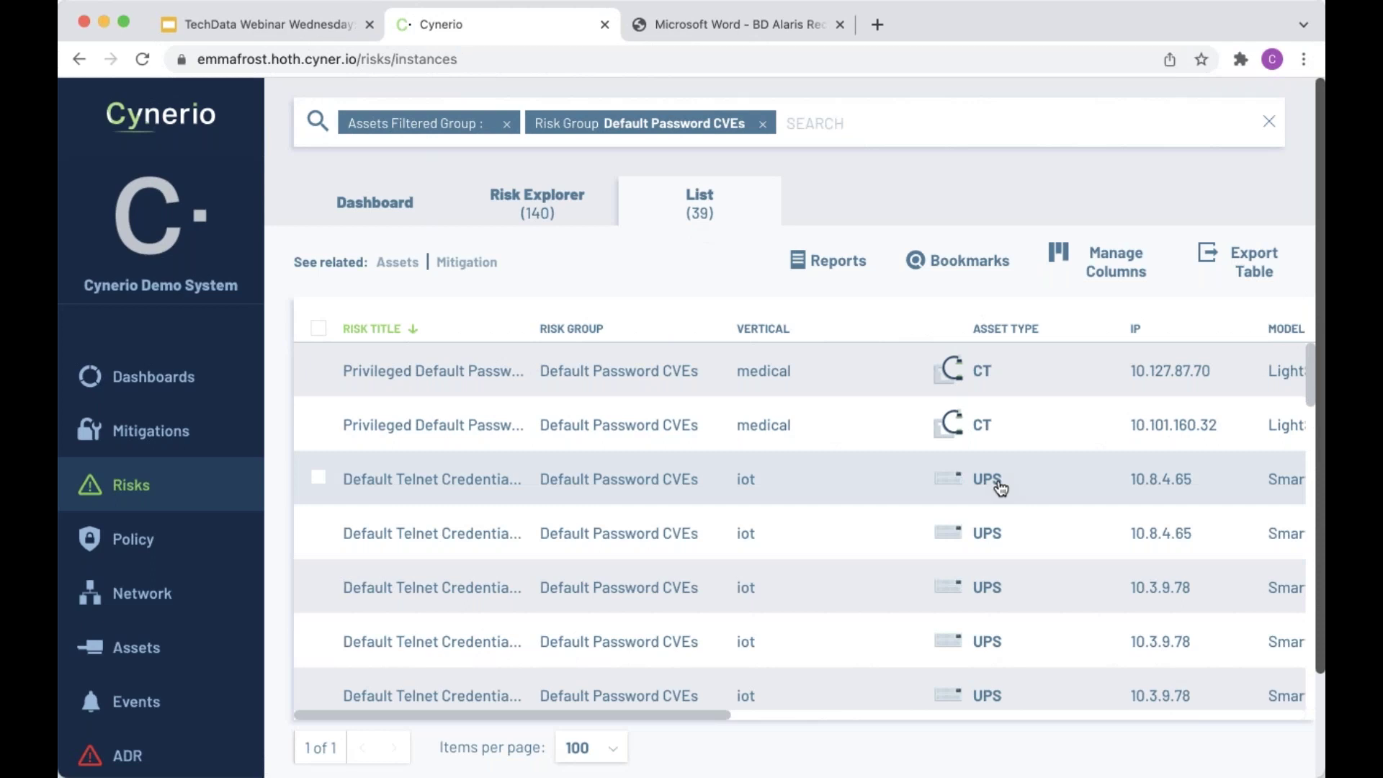
Step: Narrow the default password risks to the IoMT vertical
{"action": "scroll", "coordinate": [1001, 488], "scroll_direction": "down", "scroll_amount": 3}
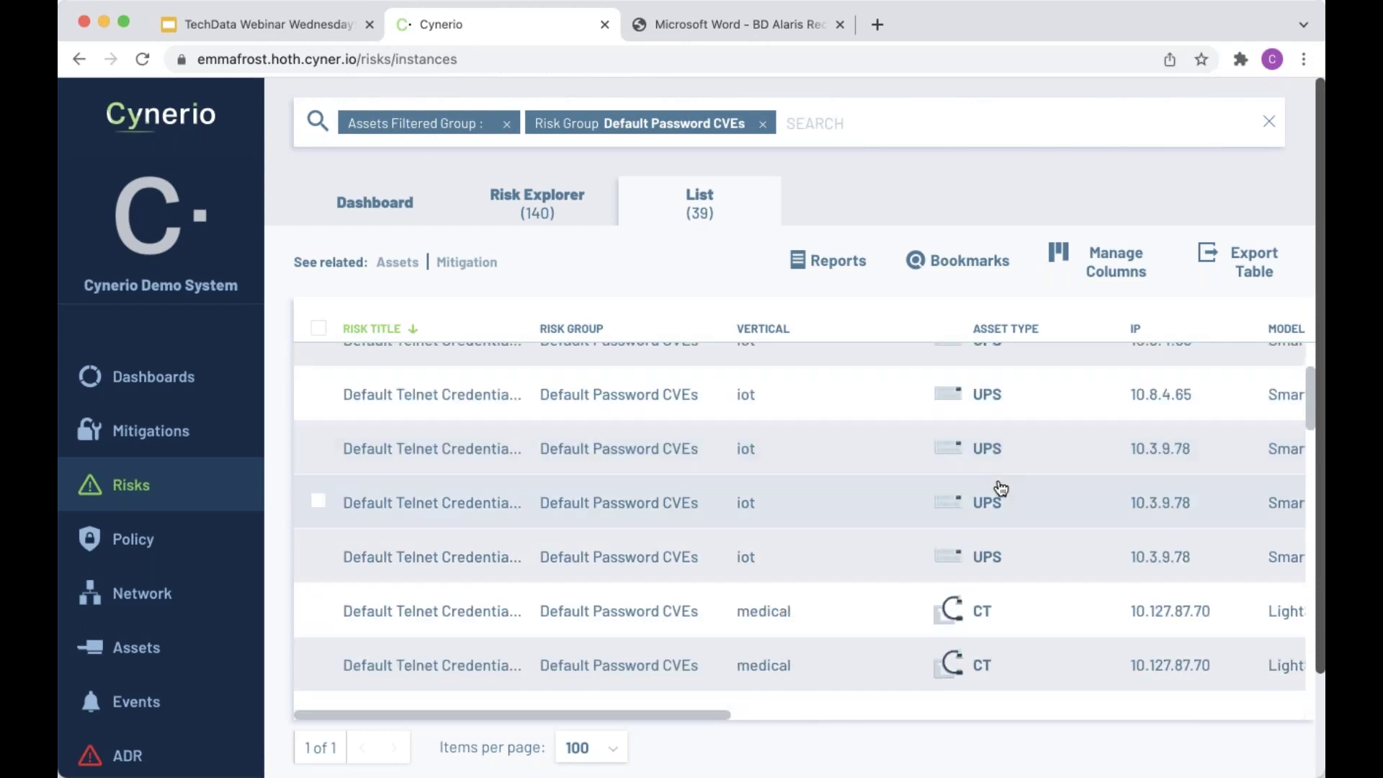
{"action": "scroll", "coordinate": [999, 486], "scroll_direction": "up", "scroll_amount": 3}
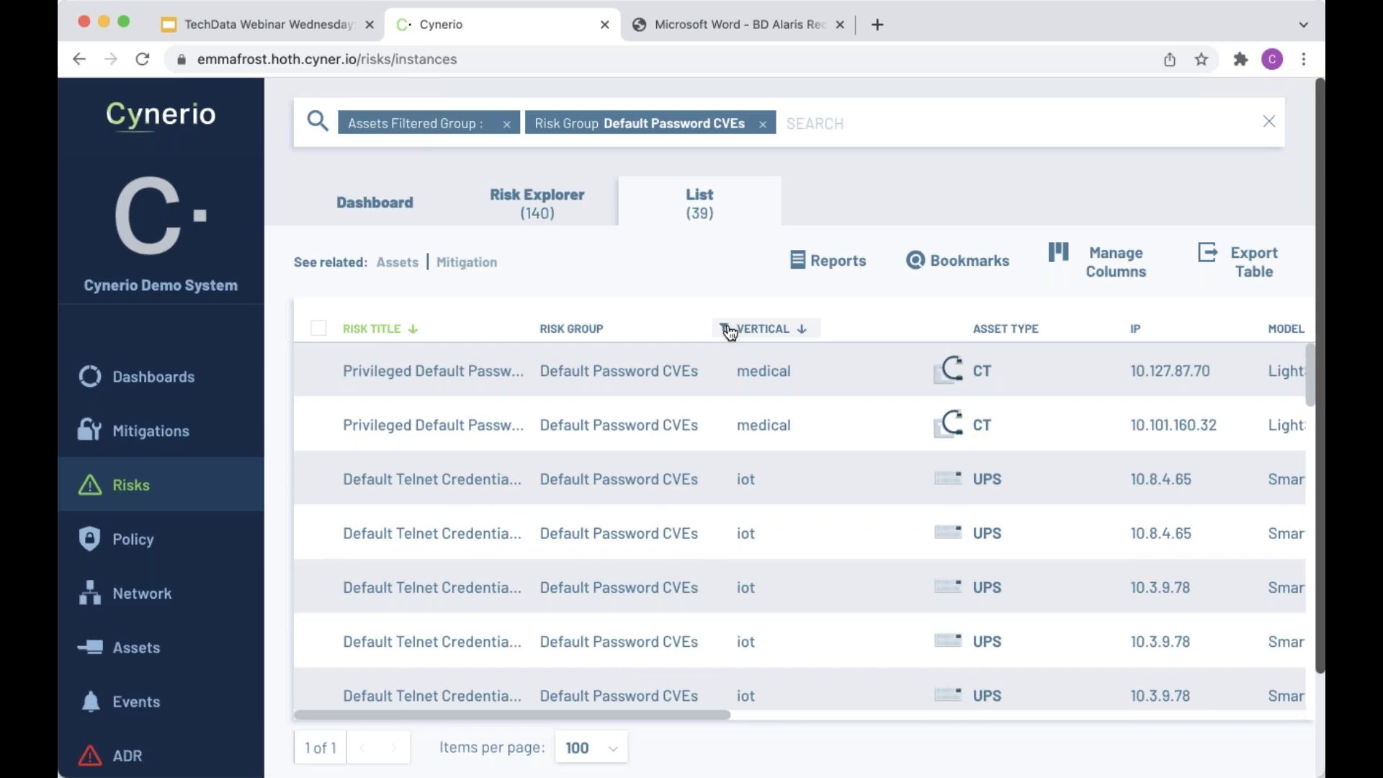
{"action": "left_click", "coordinate": [729, 328]}
{"action": "left_click", "coordinate": [732, 466]}
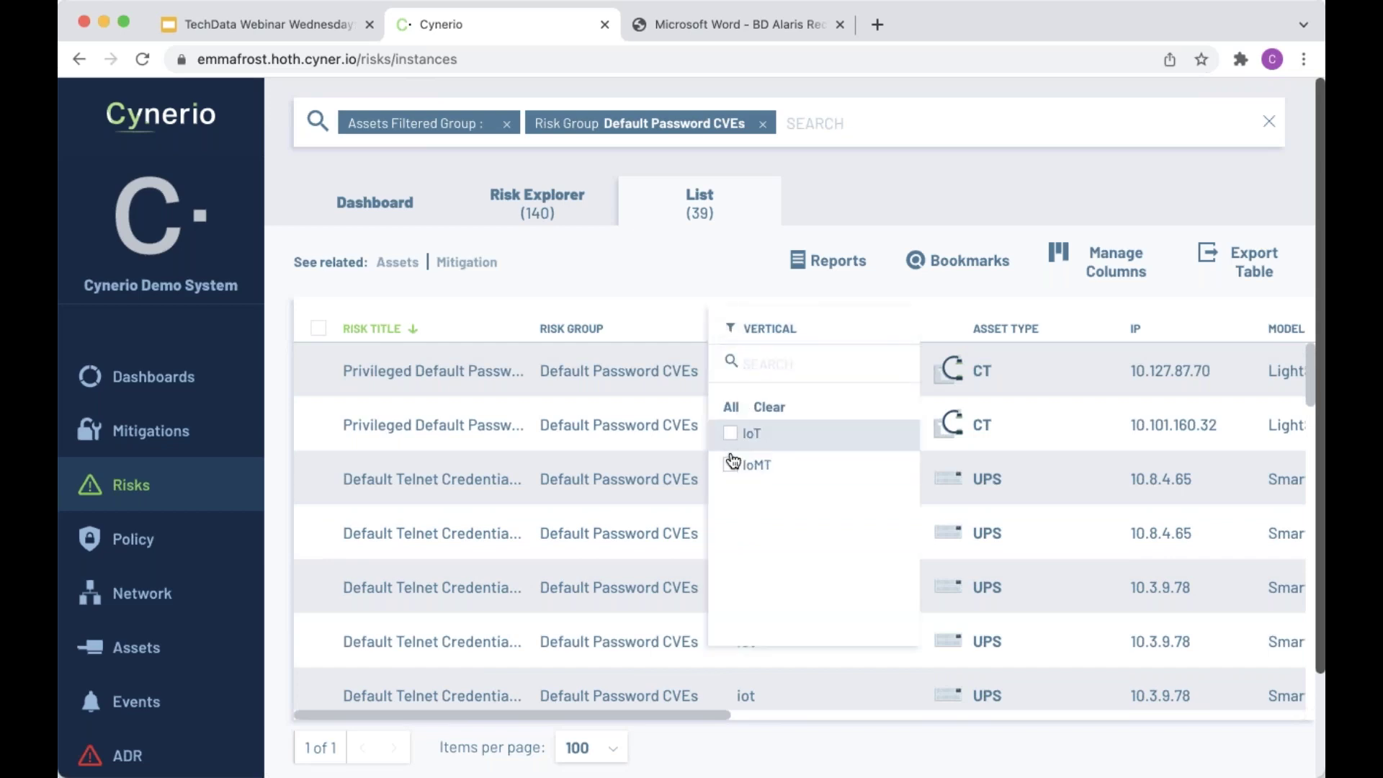
{"action": "left_click", "coordinate": [680, 254]}
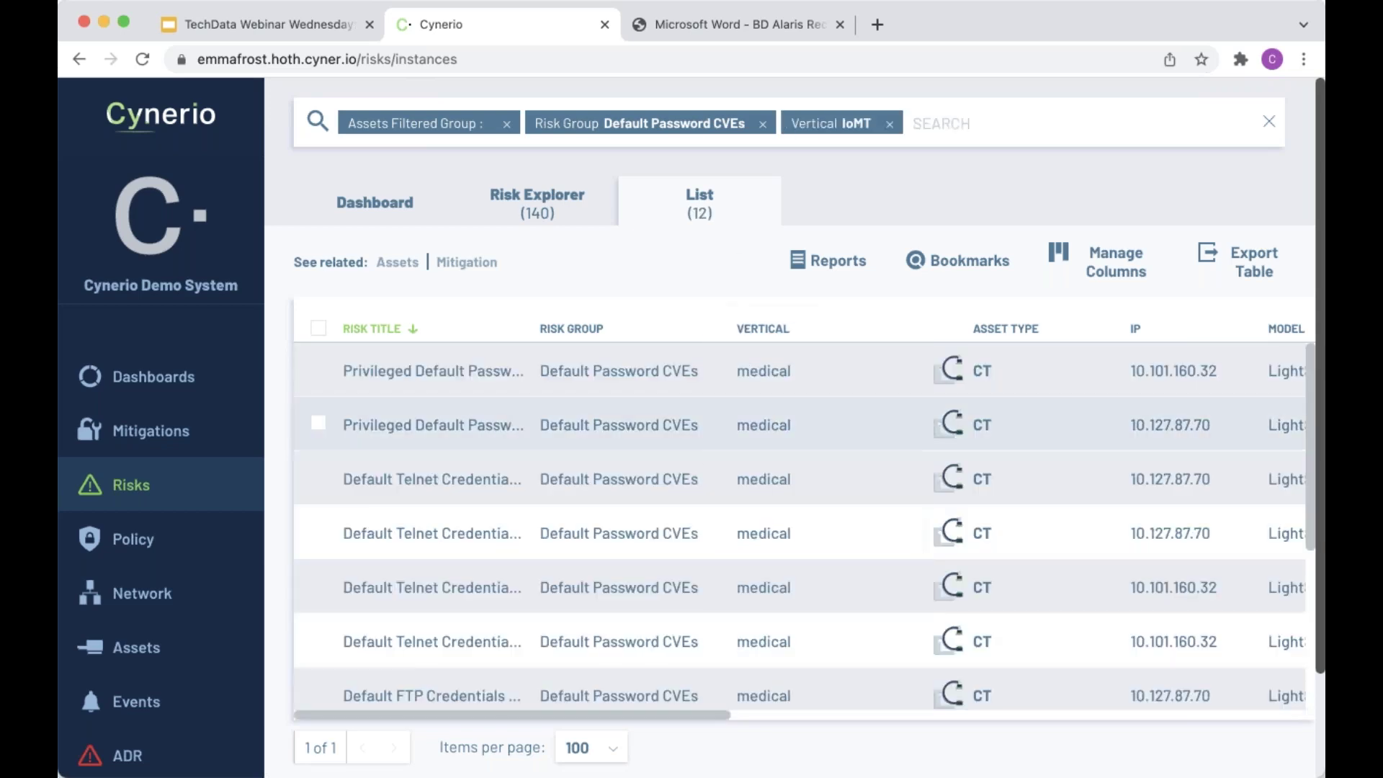
Step: Review the asset types, models and vendors of the filtered risks, and open the details of the first CT's Privileged Default Password risk
{"action": "scroll", "coordinate": [951, 590], "scroll_direction": "down", "scroll_amount": 5}
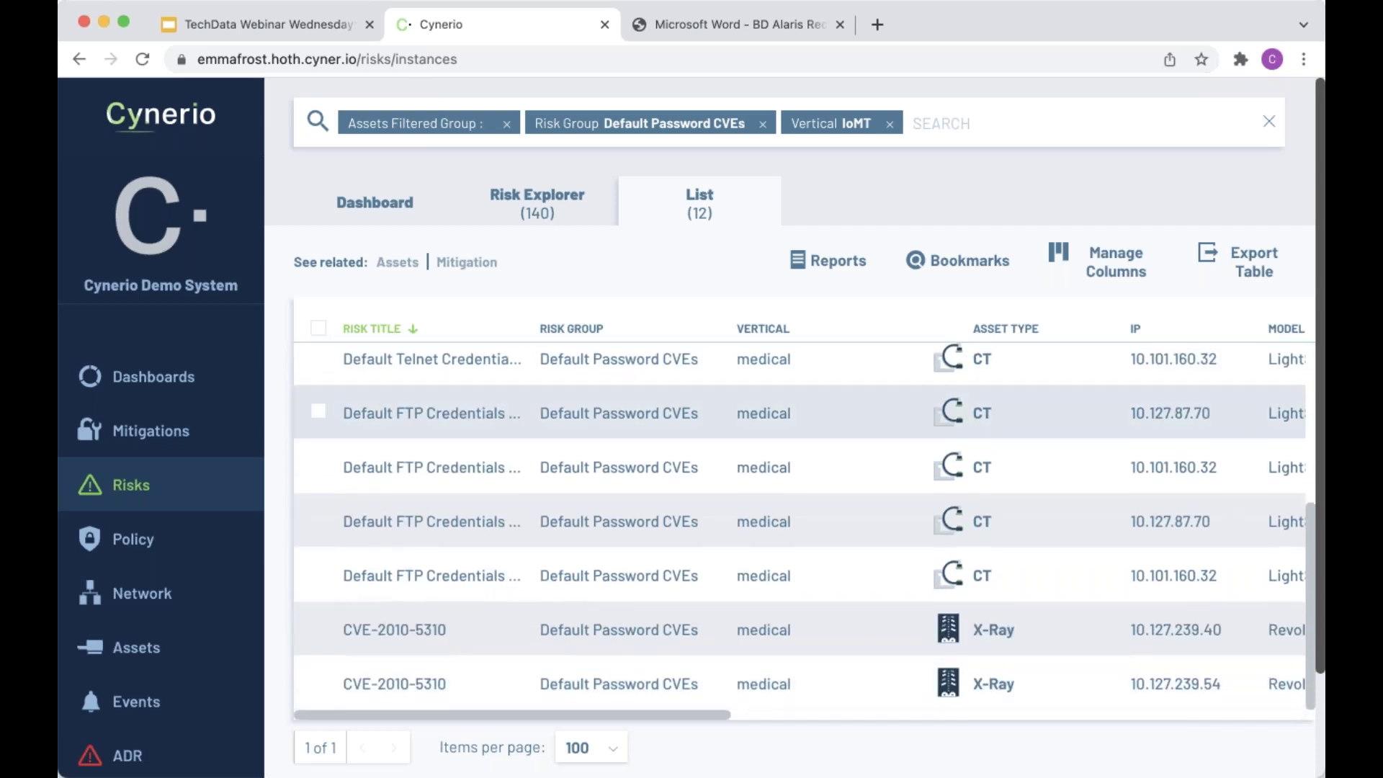
{"action": "scroll", "coordinate": [951, 609], "scroll_direction": "right", "scroll_amount": 6}
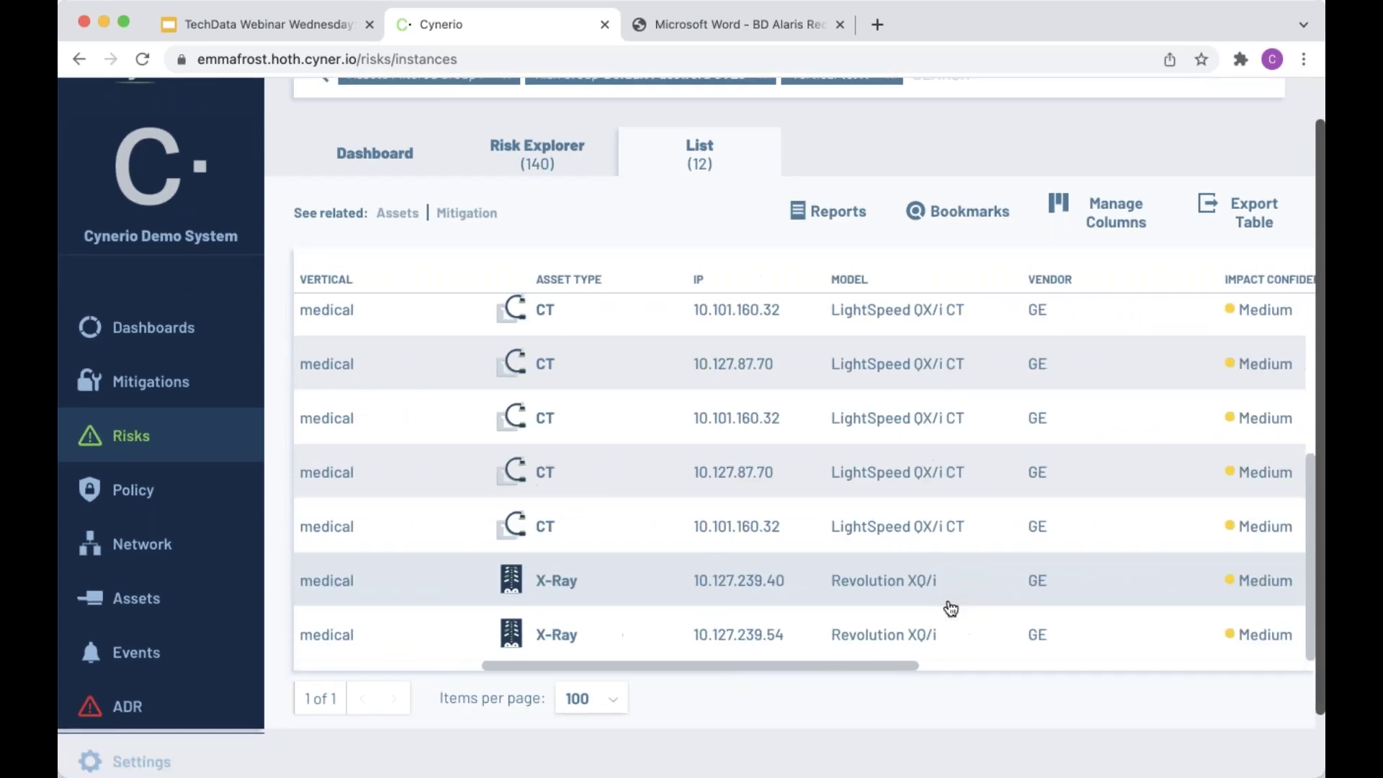
{"action": "scroll", "coordinate": [1030, 553], "scroll_direction": "up", "scroll_amount": 5}
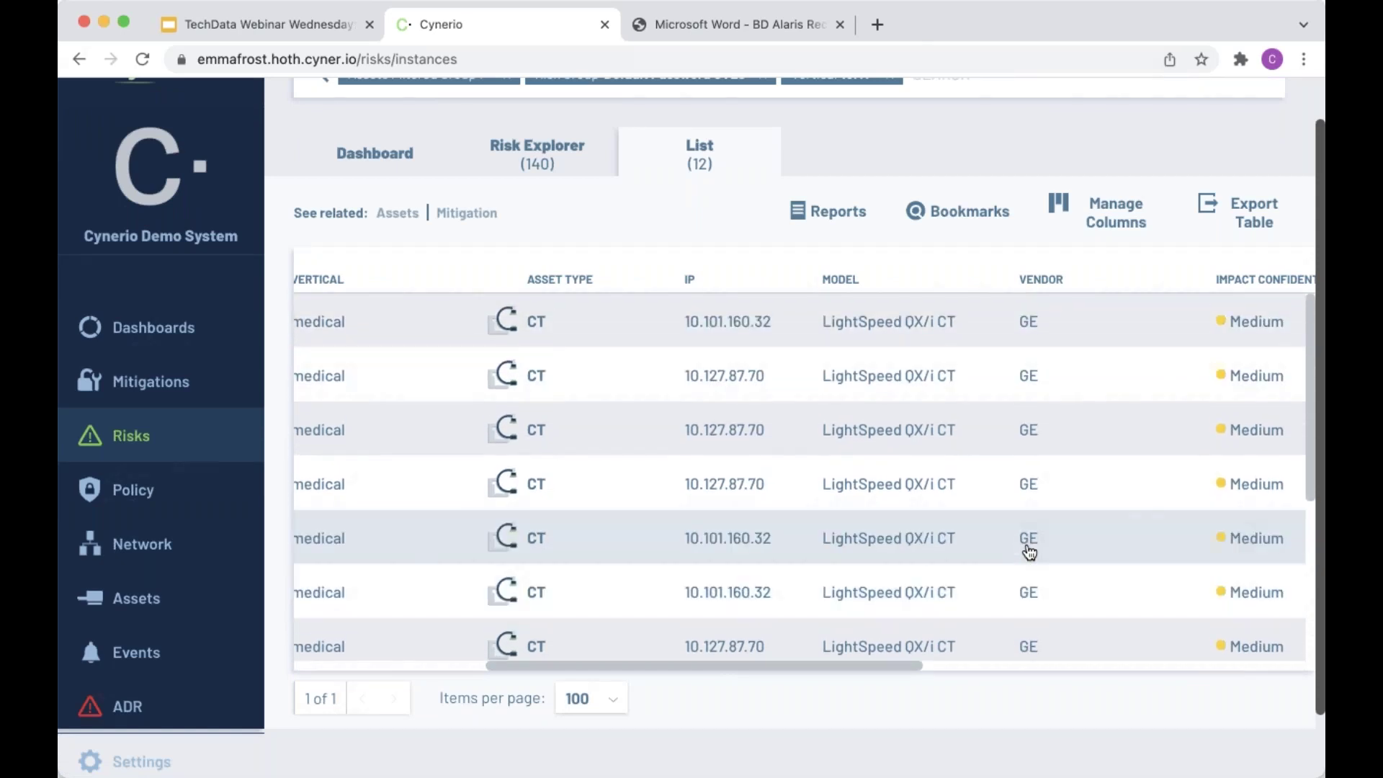
{"action": "scroll", "coordinate": [1029, 552], "scroll_direction": "up", "scroll_amount": 2}
{"action": "scroll", "coordinate": [1030, 553], "scroll_direction": "left", "scroll_amount": 5}
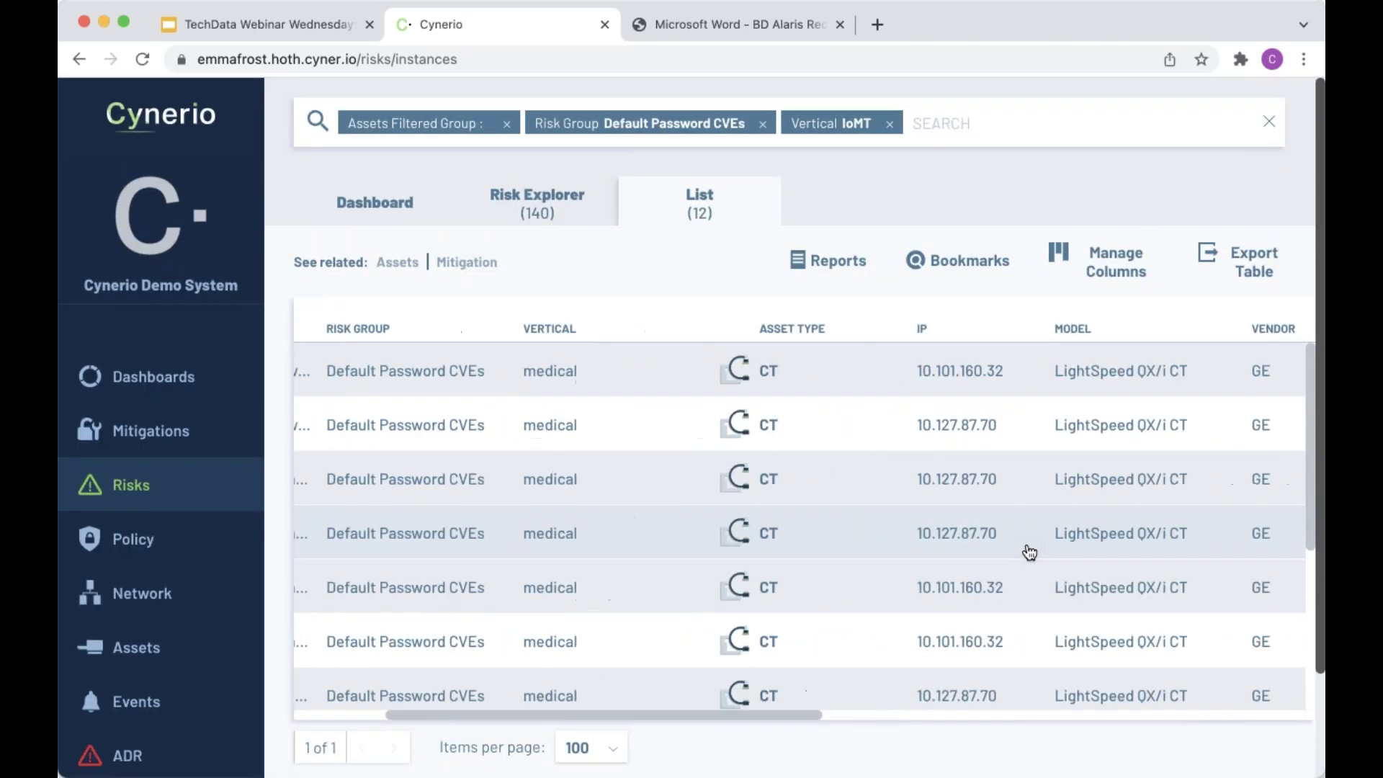
{"action": "left_click", "coordinate": [502, 374]}
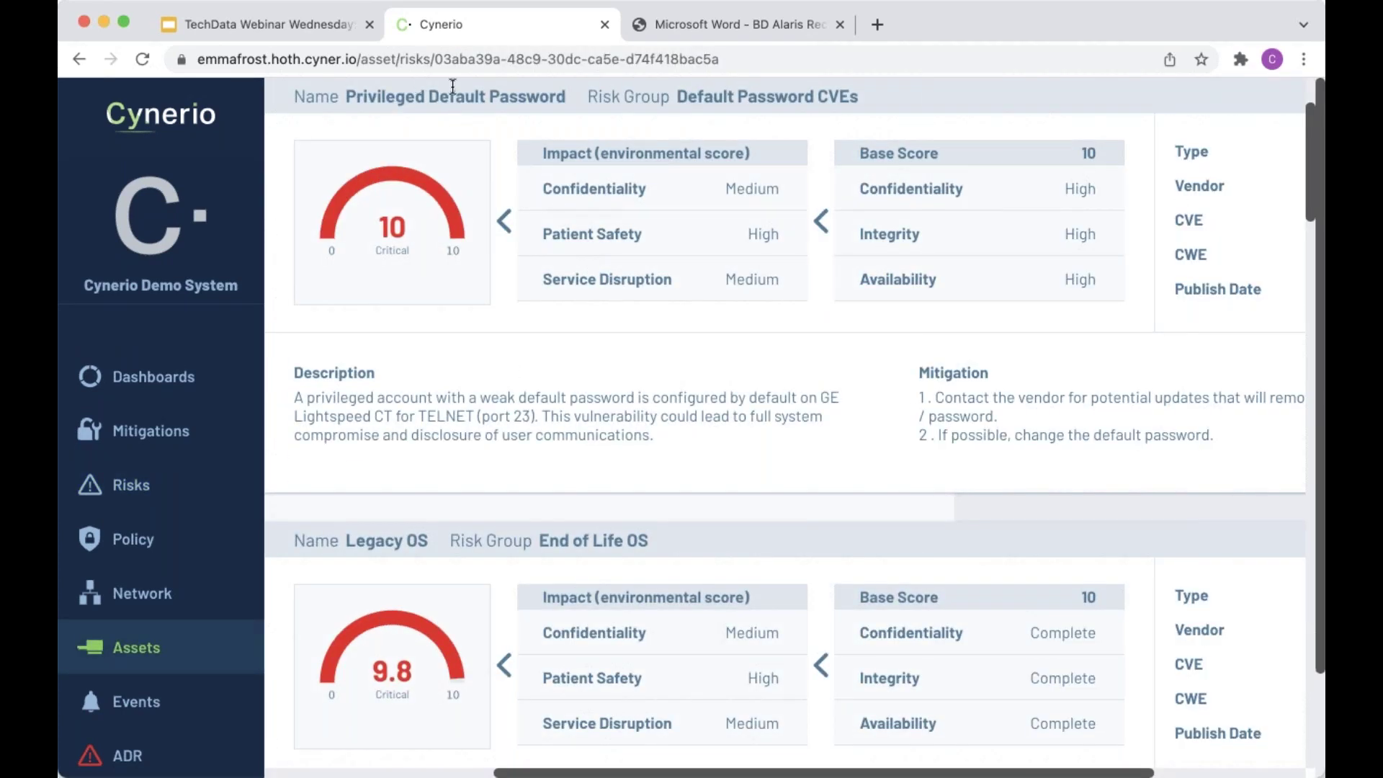
Step: Review the CT's Privileged Default Password and Legacy OS risks, and highlight TELNET in the default password description
{"action": "scroll", "coordinate": [480, 296], "scroll_direction": "down", "scroll_amount": 3}
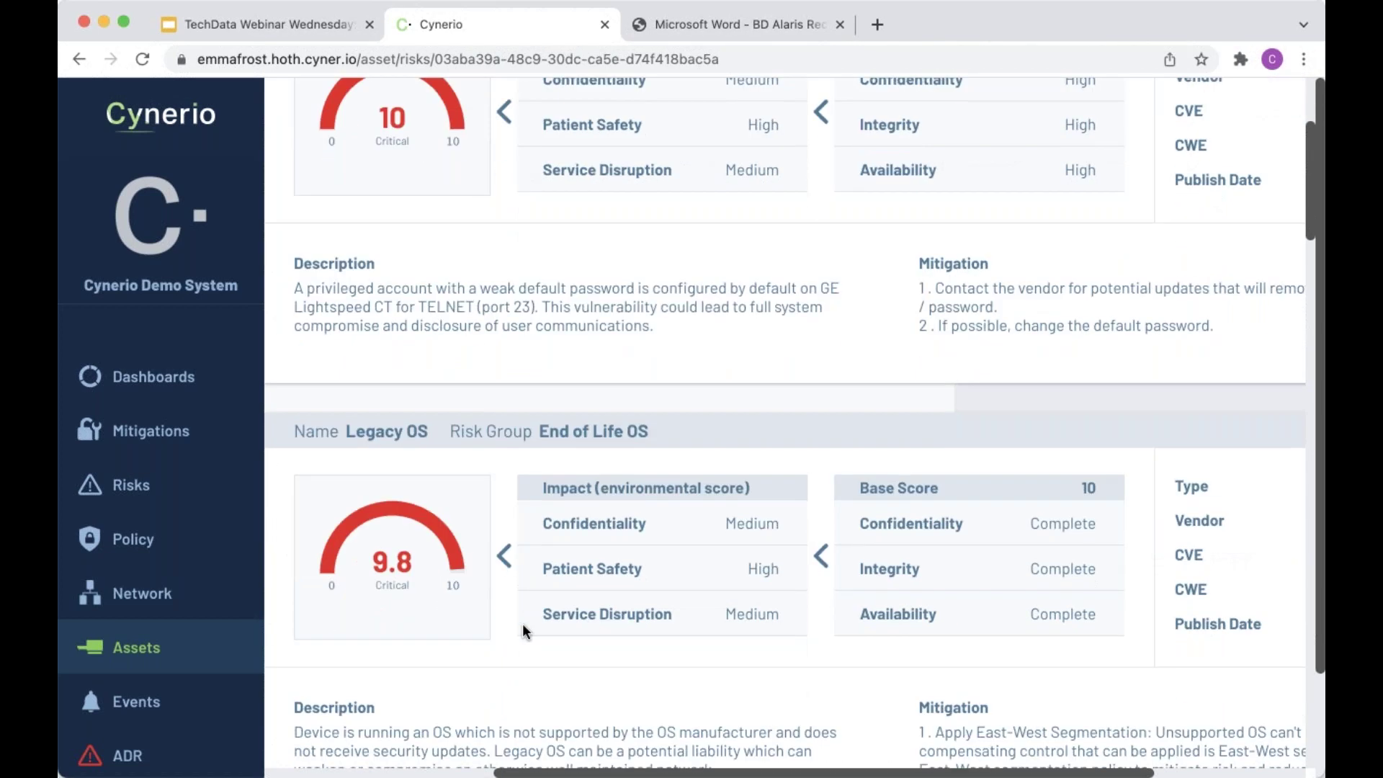
{"action": "scroll", "coordinate": [523, 631], "scroll_direction": "up", "scroll_amount": 4}
{"action": "scroll", "coordinate": [523, 631], "scroll_direction": "down", "scroll_amount": 2}
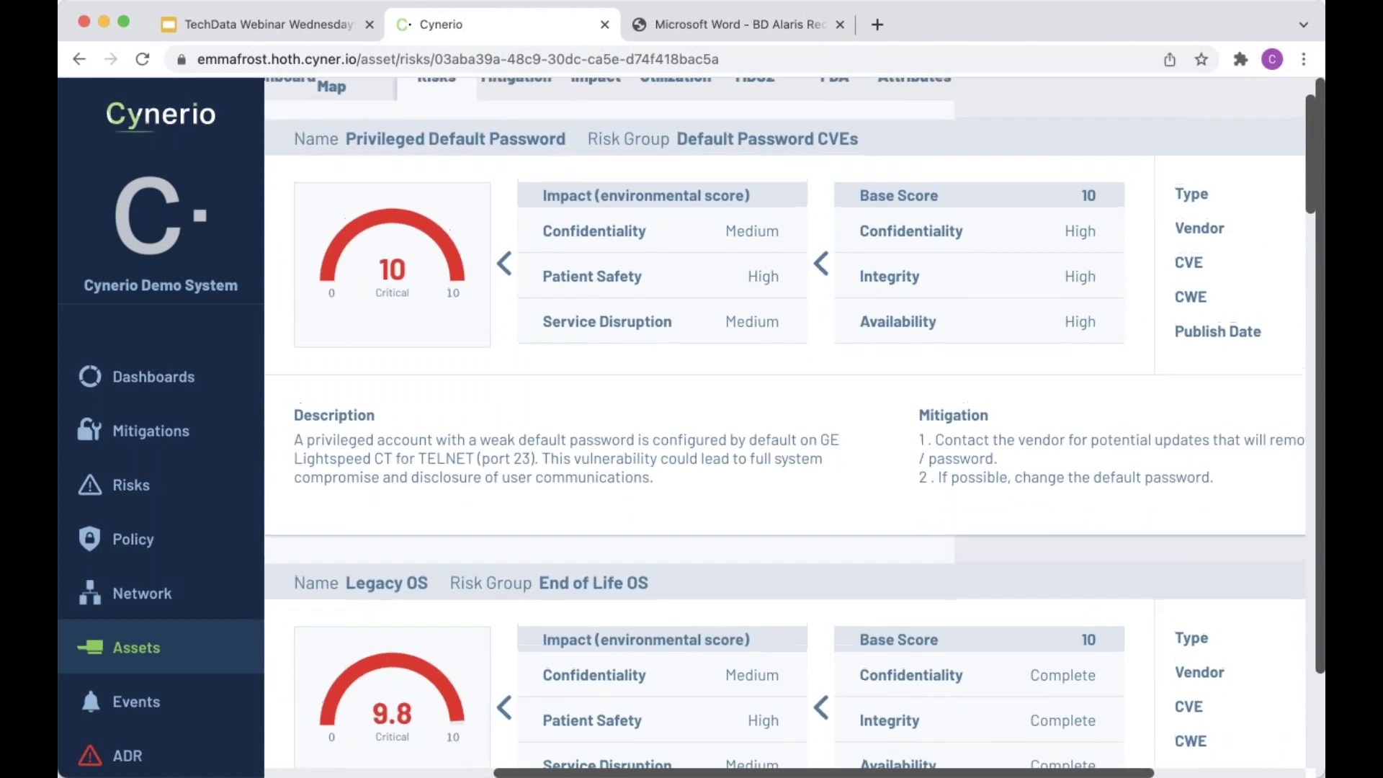
{"action": "double_click", "coordinate": [430, 461]}
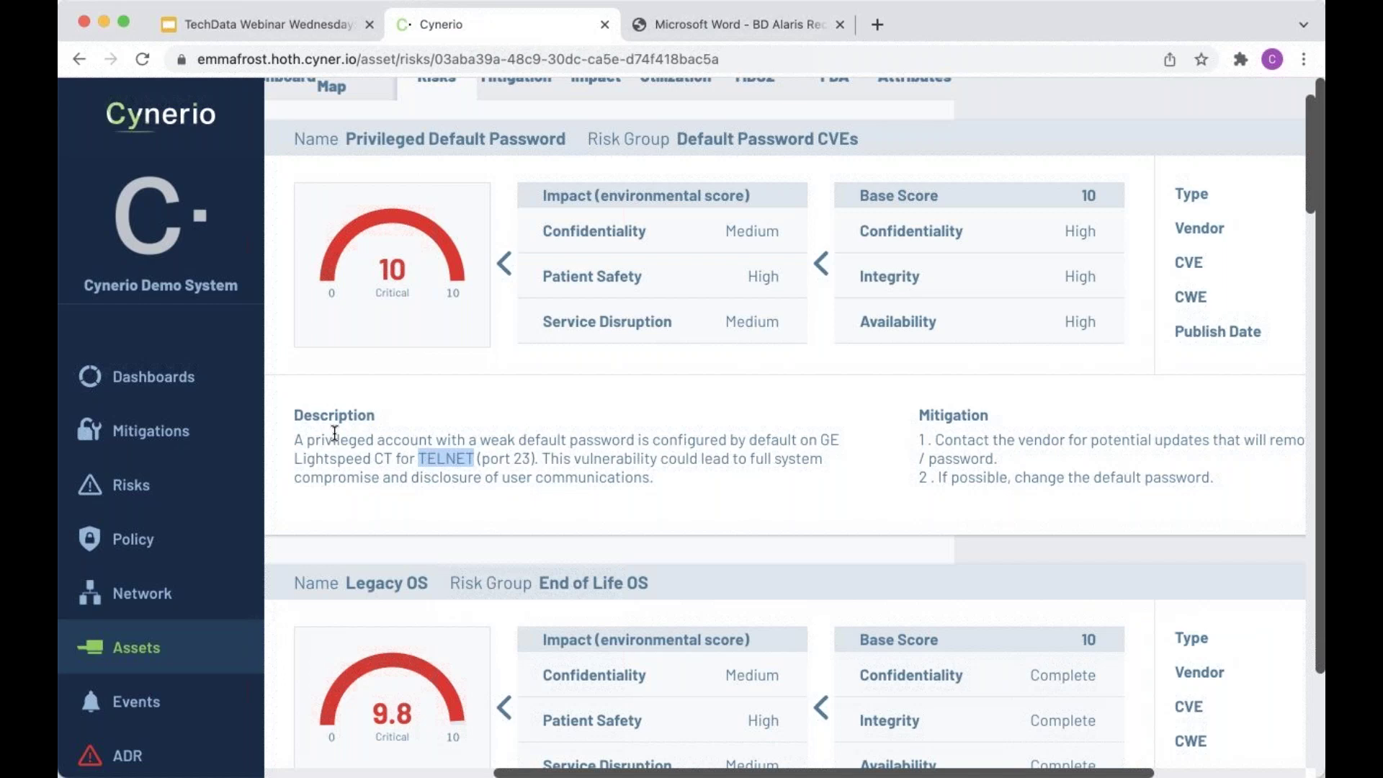
Step: Check the Stopping Active Attacks items in the webinar presentation, and switch back to Cynerio to open the Attack Detection & Response overview
{"action": "left_click", "coordinate": [239, 26]}
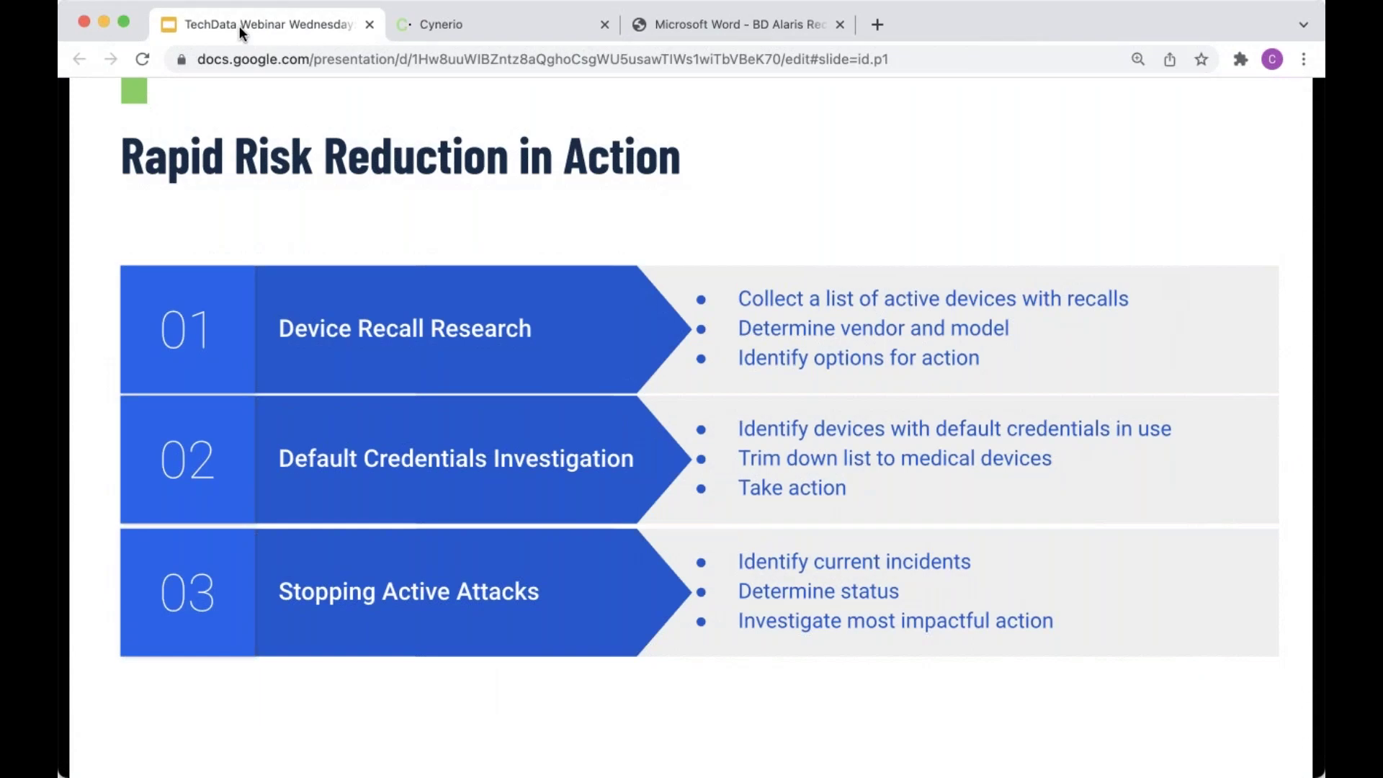
{"action": "left_click", "coordinate": [436, 25]}
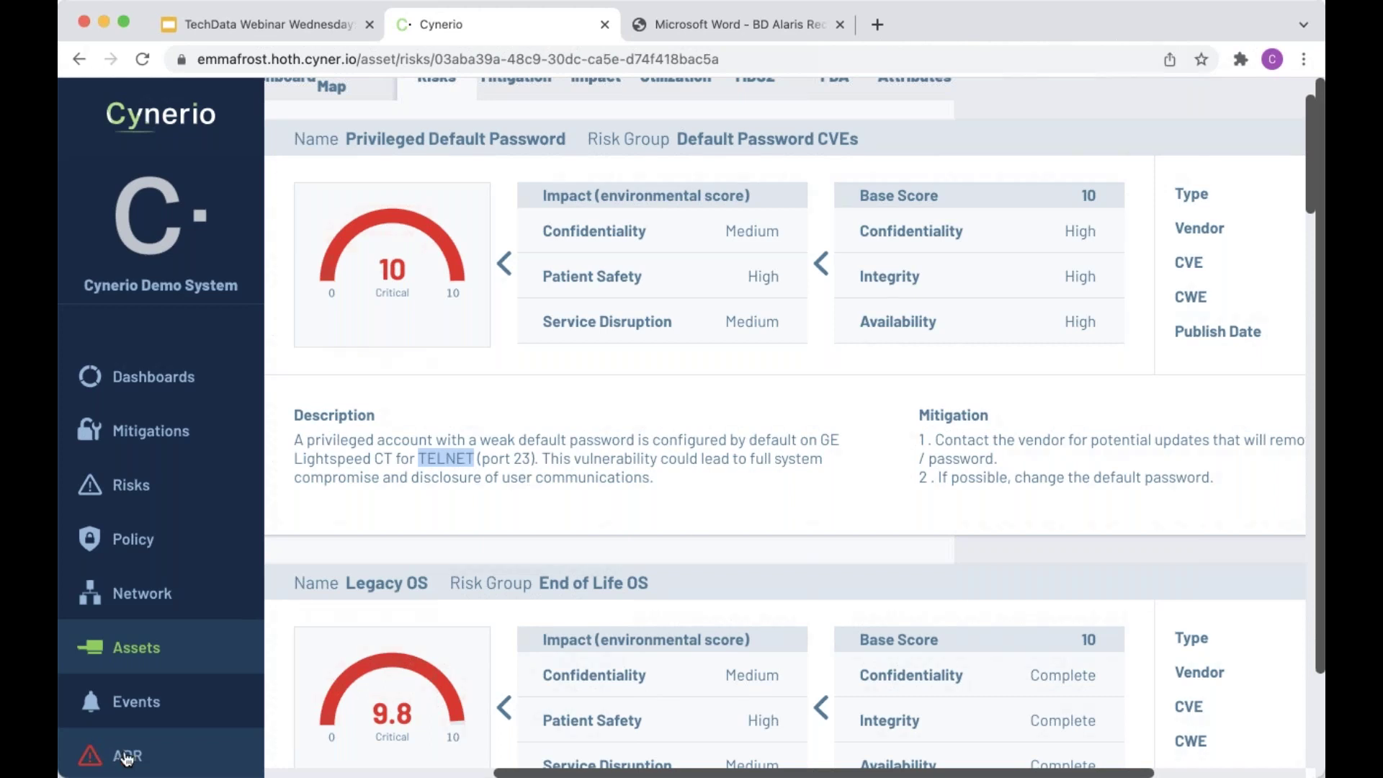
{"action": "left_click", "coordinate": [127, 758]}
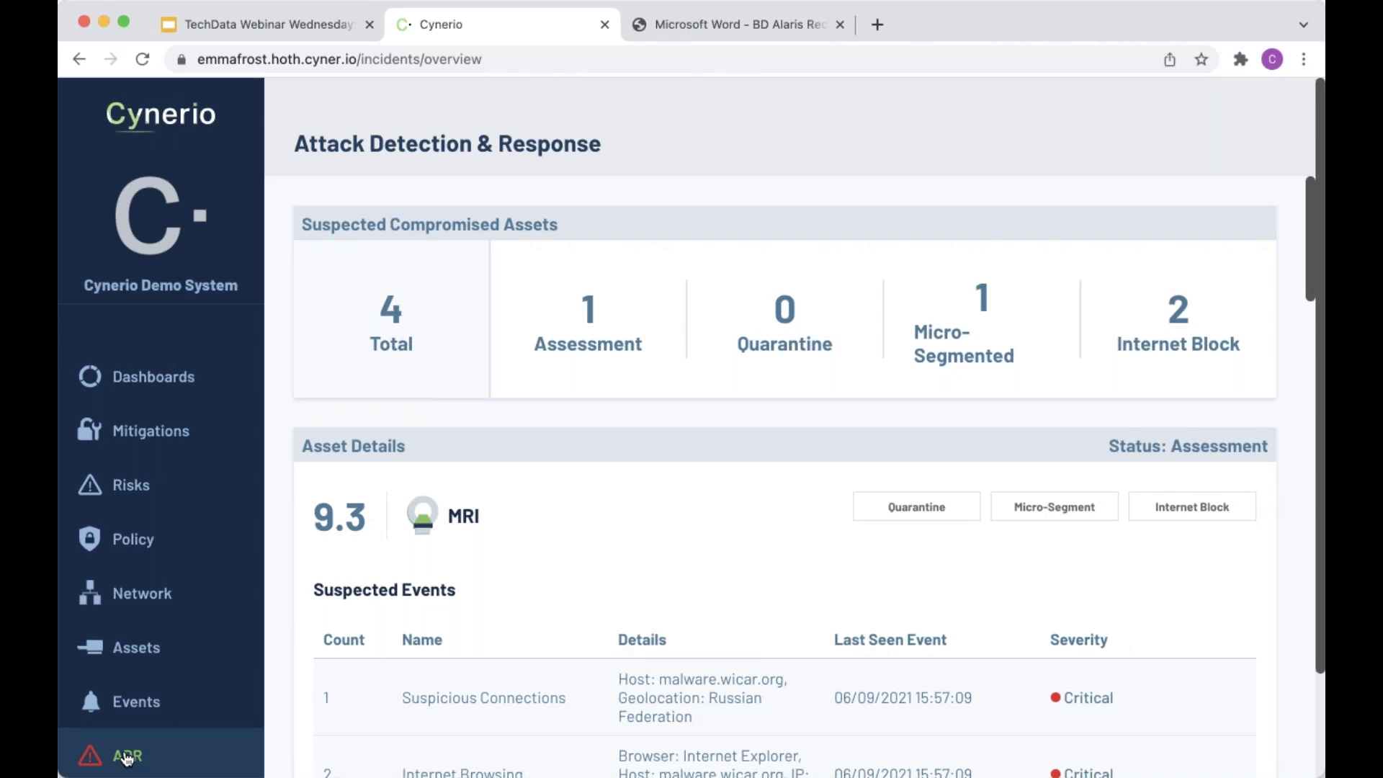
Step: Review the suspected compromised assets, including their containment status, suspected events and top risks
{"action": "scroll", "coordinate": [466, 516], "scroll_direction": "down", "scroll_amount": 1}
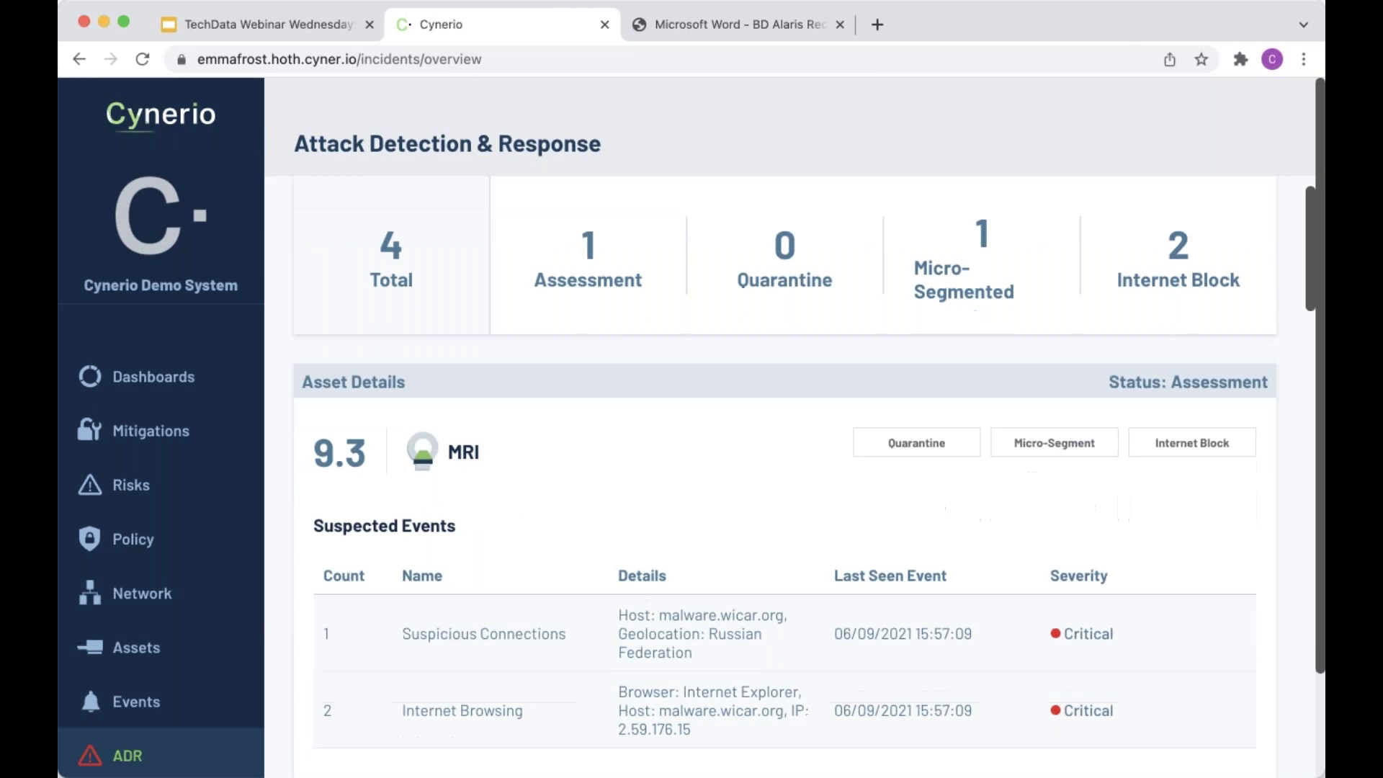
{"action": "scroll", "coordinate": [524, 526], "scroll_direction": "down", "scroll_amount": 10}
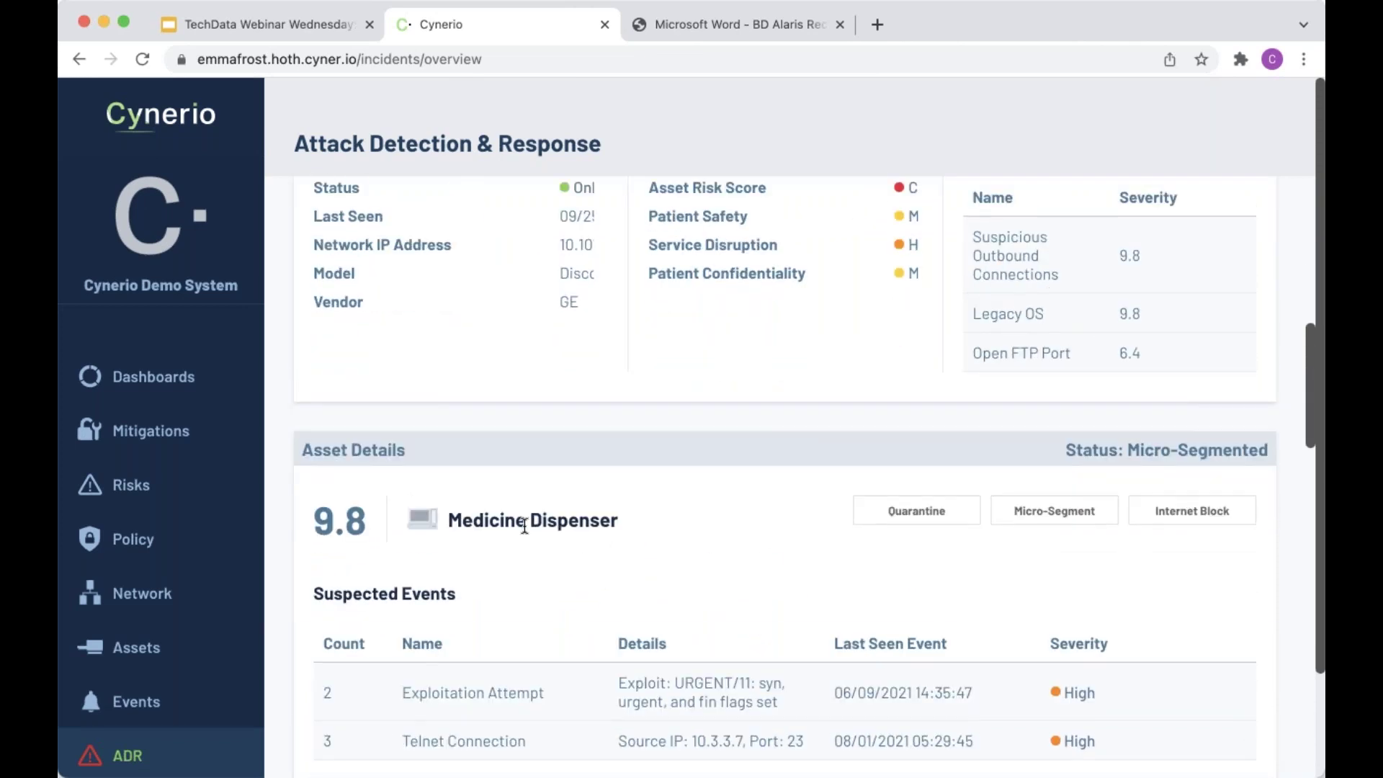
{"action": "scroll", "coordinate": [525, 526], "scroll_direction": "down", "scroll_amount": 15}
{"action": "scroll", "coordinate": [549, 634], "scroll_direction": "down", "scroll_amount": 1}
{"action": "scroll", "coordinate": [575, 645], "scroll_direction": "up", "scroll_amount": 20}
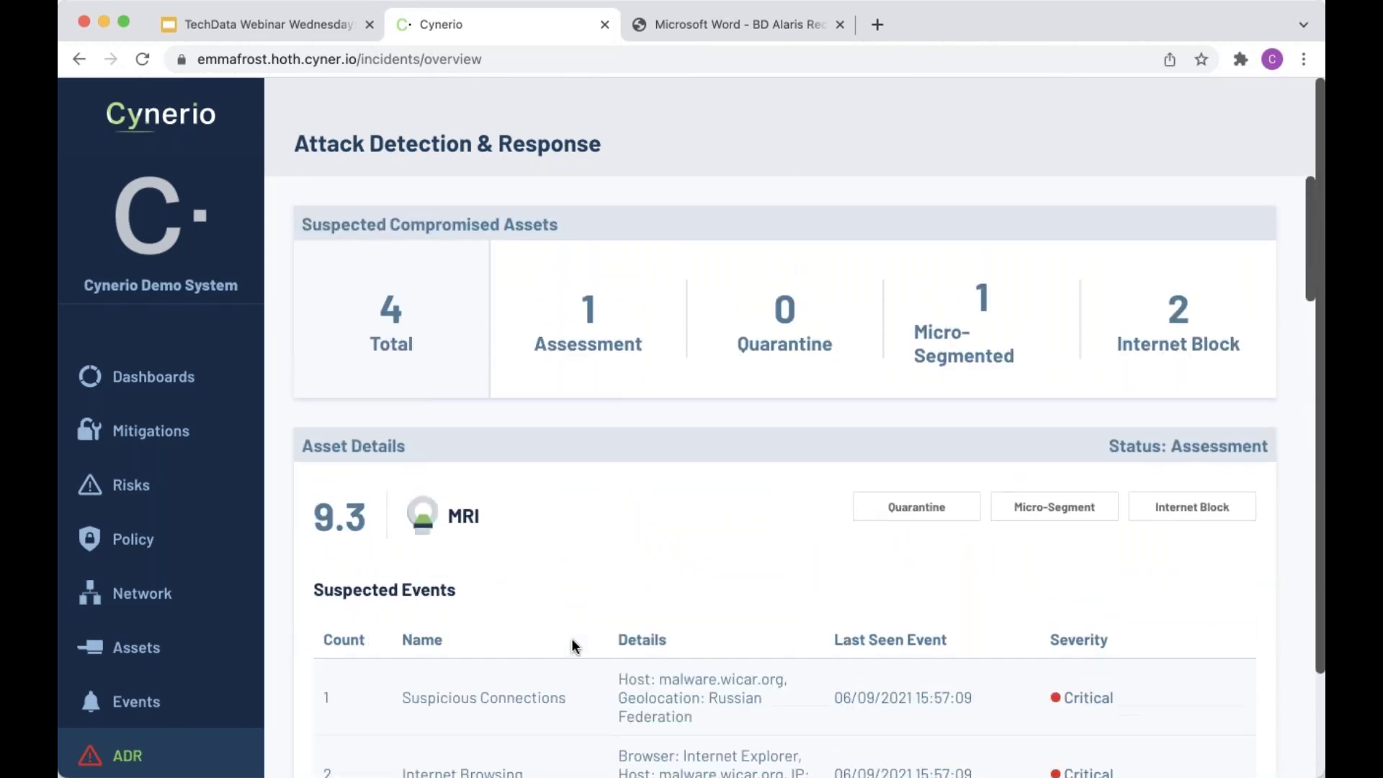
Step: Examine the MRI's suspected malware.wicar.org connection and its incident events, and return to the MRI's containment options in the overview
{"action": "scroll", "coordinate": [575, 645], "scroll_direction": "down", "scroll_amount": 3}
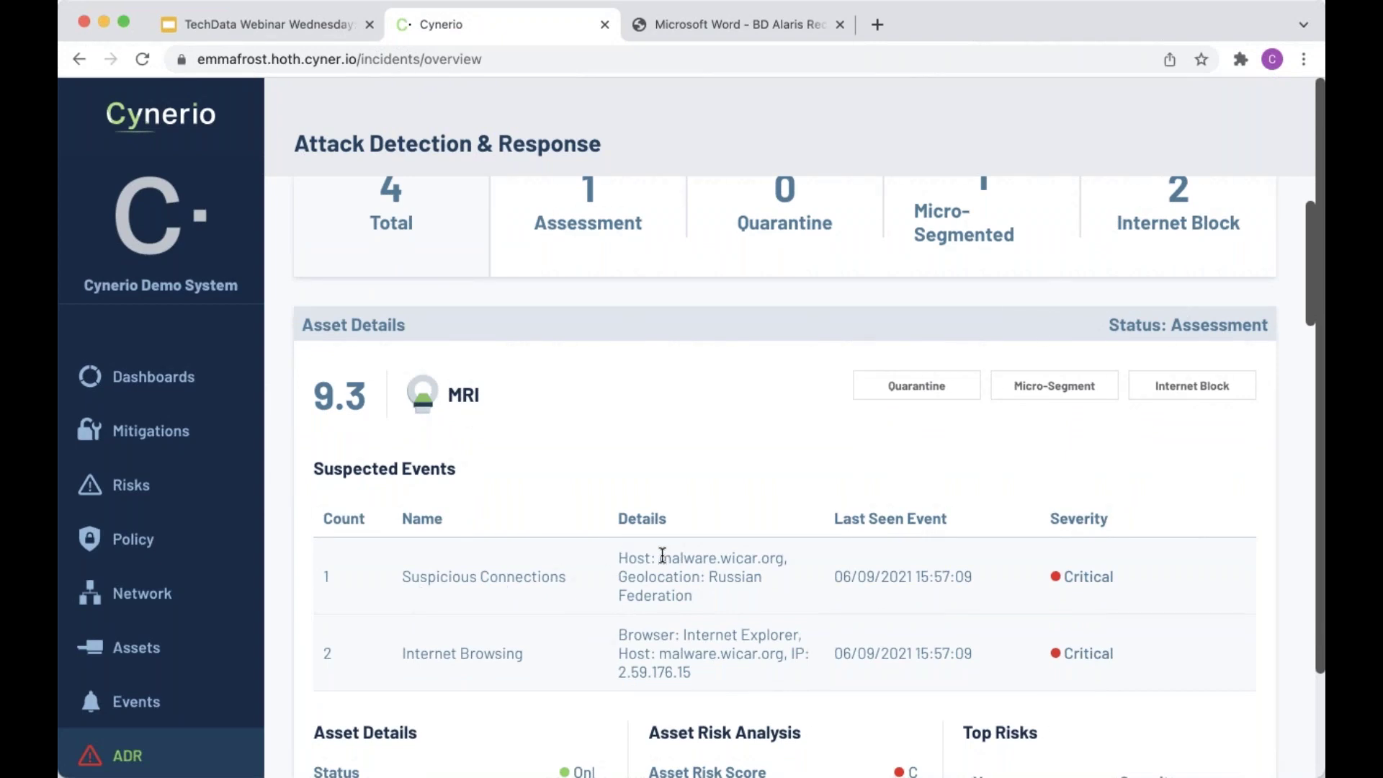
{"action": "left_click_drag", "start_coordinate": [659, 558], "coordinate": [791, 560]}
{"action": "left_click", "coordinate": [789, 562]}
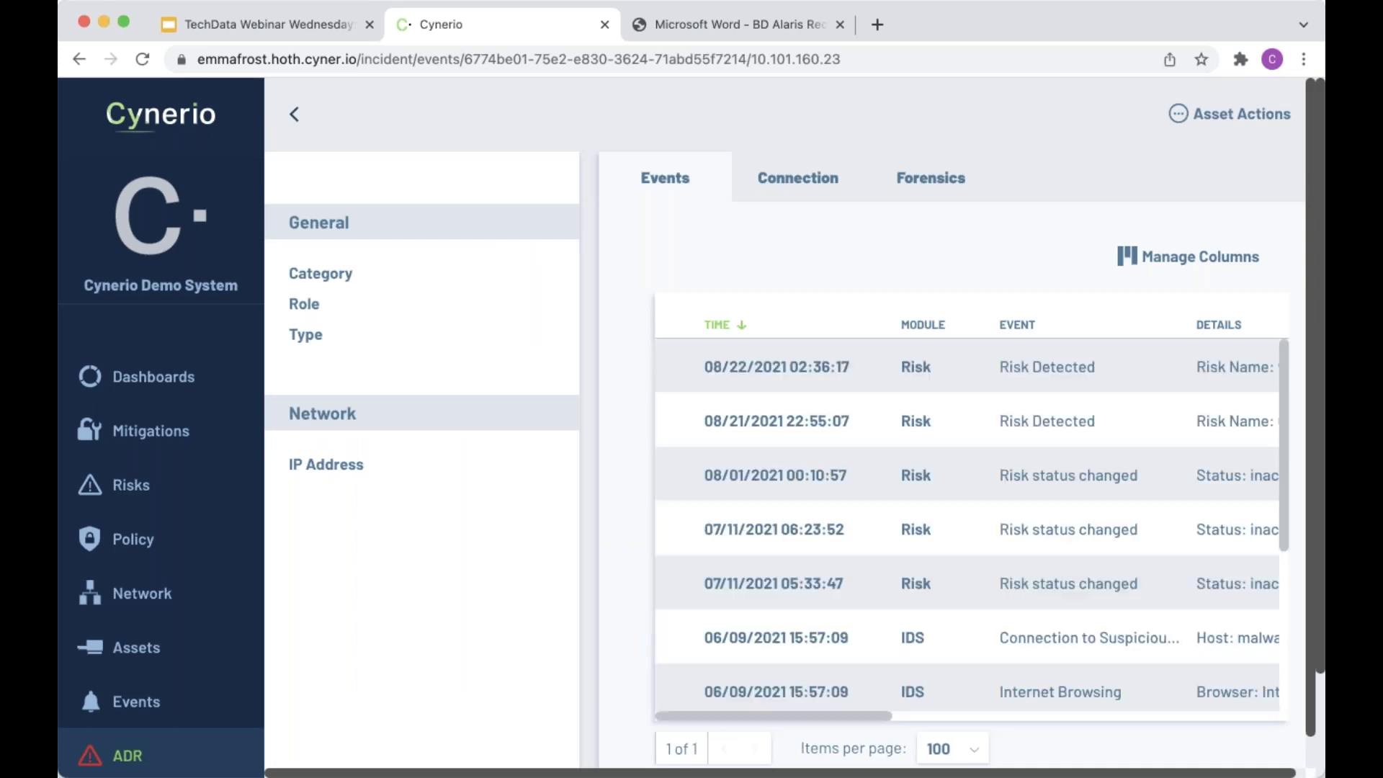
{"action": "left_click", "coordinate": [294, 116]}
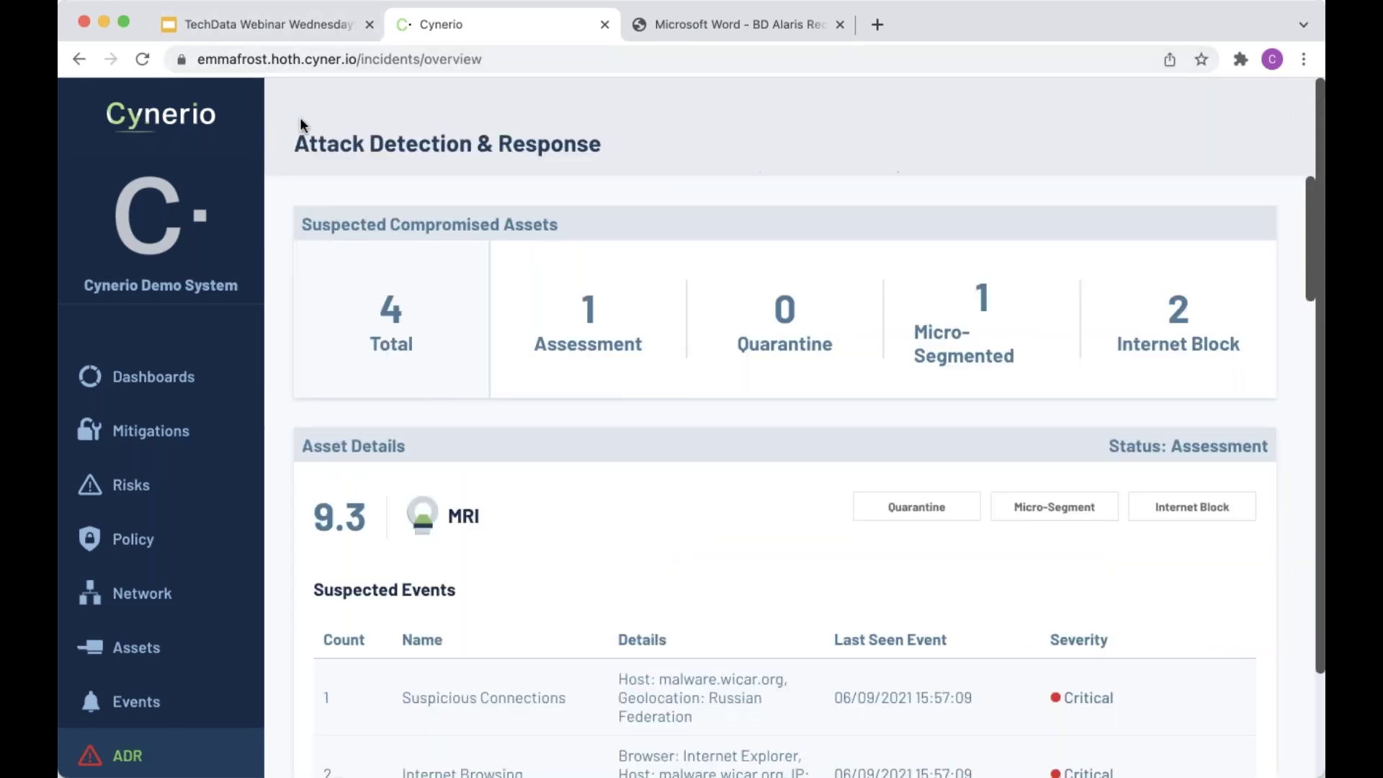
{"action": "scroll", "coordinate": [649, 576], "scroll_direction": "down", "scroll_amount": 3}
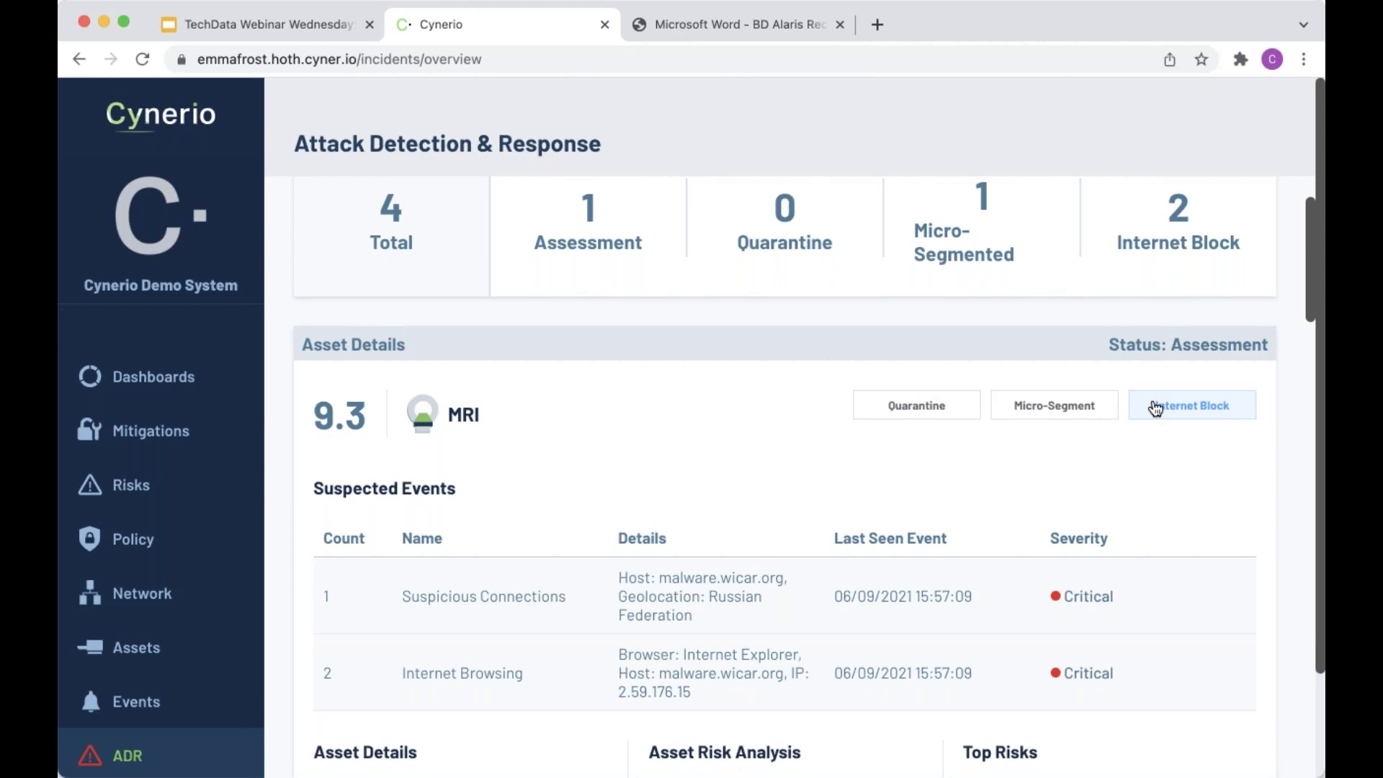
Step: Switch to the webinar presentation and advance to the Take Action Today! slide, revealing its Have a Chat points
{"action": "left_click", "coordinate": [288, 30]}
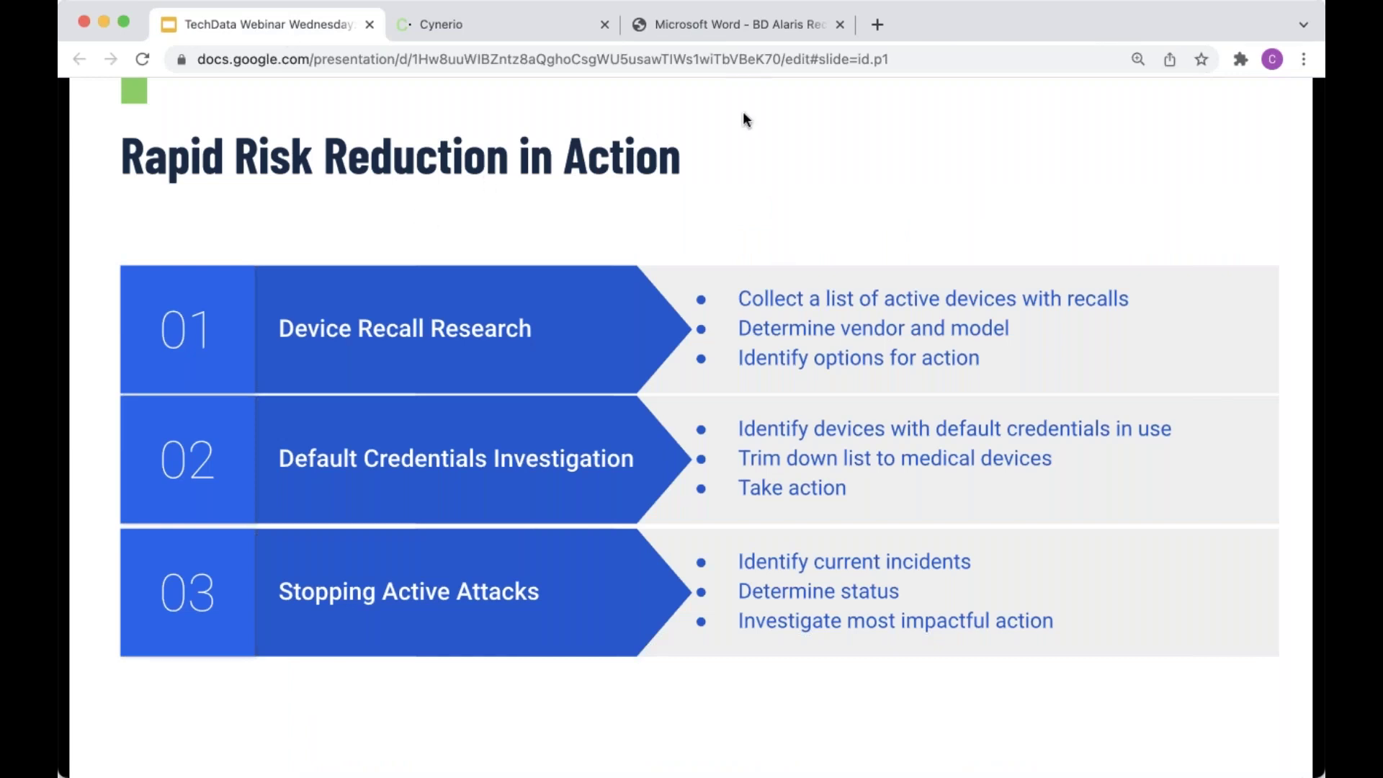
{"action": "key", "text": "Right"}
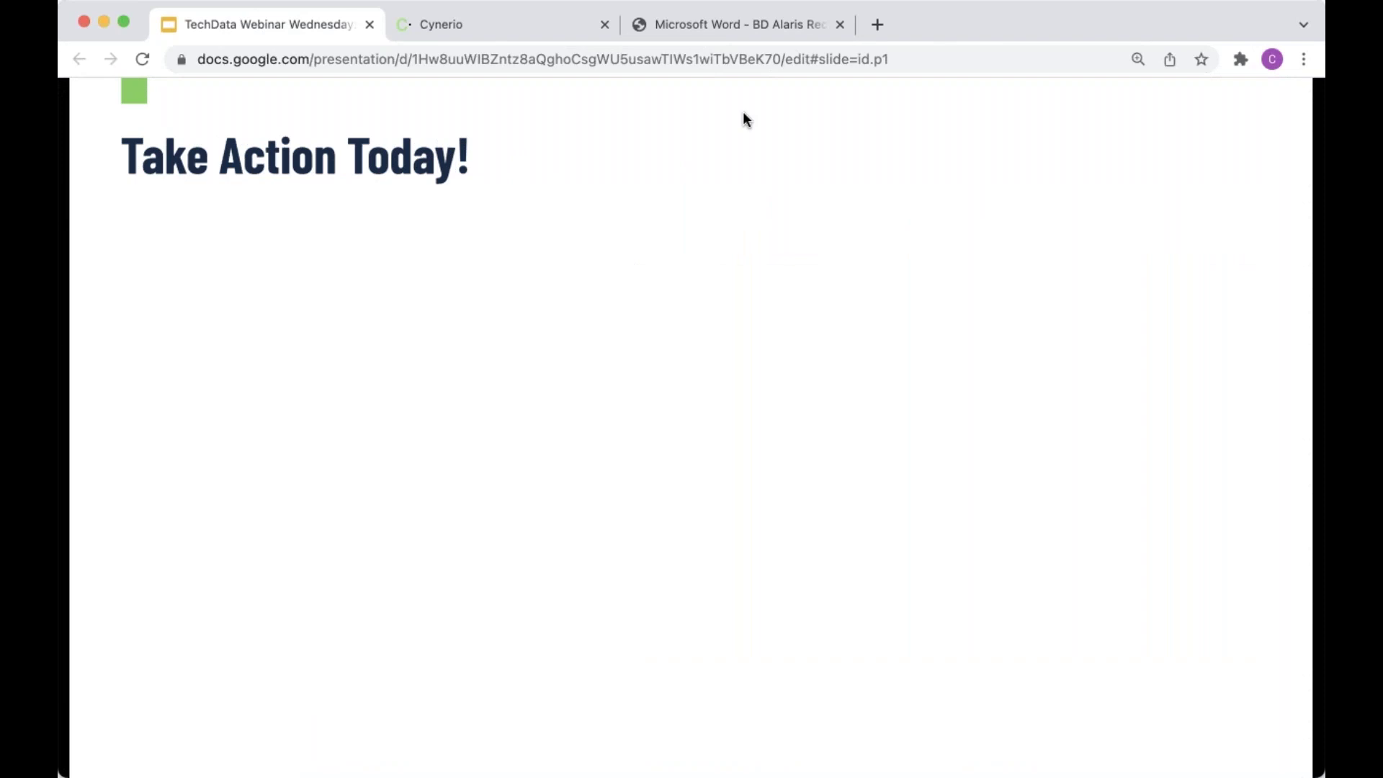
{"action": "key", "text": "Right"}
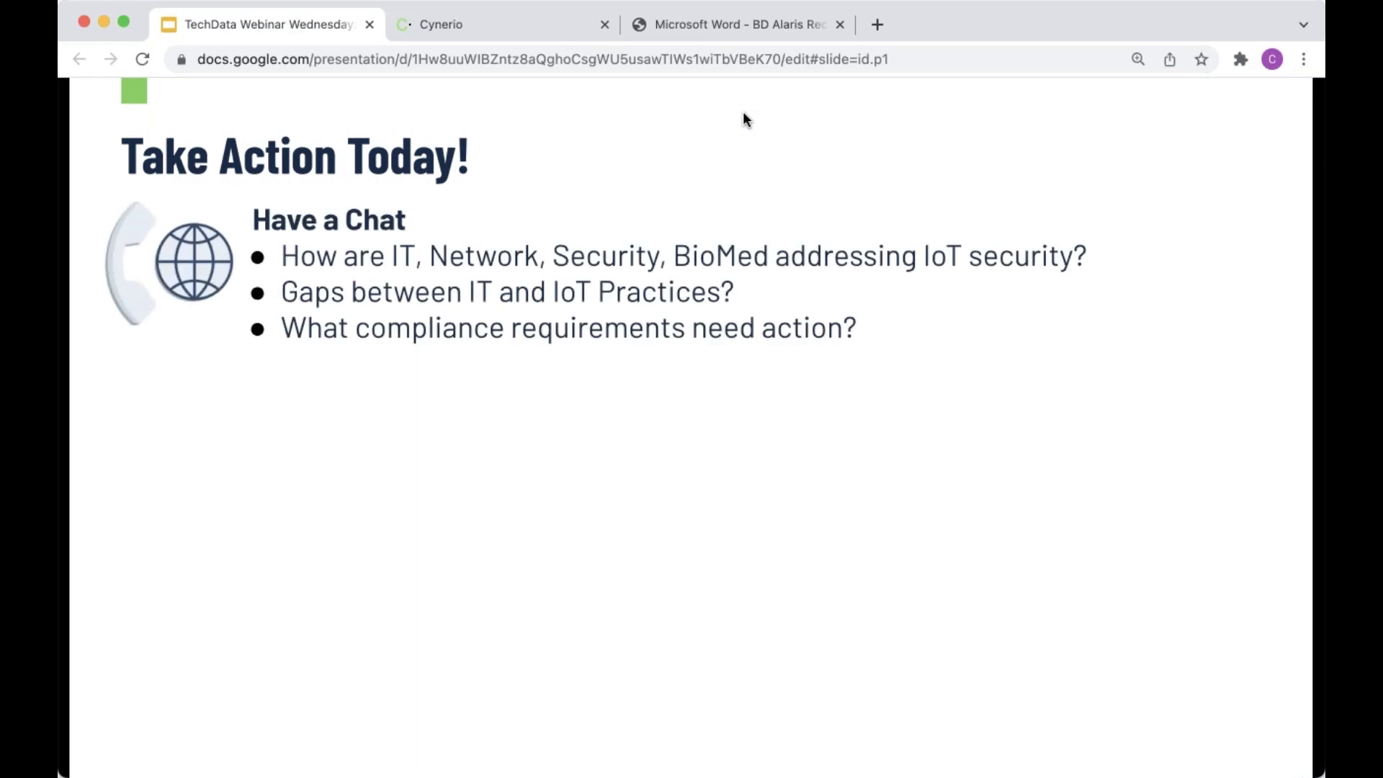